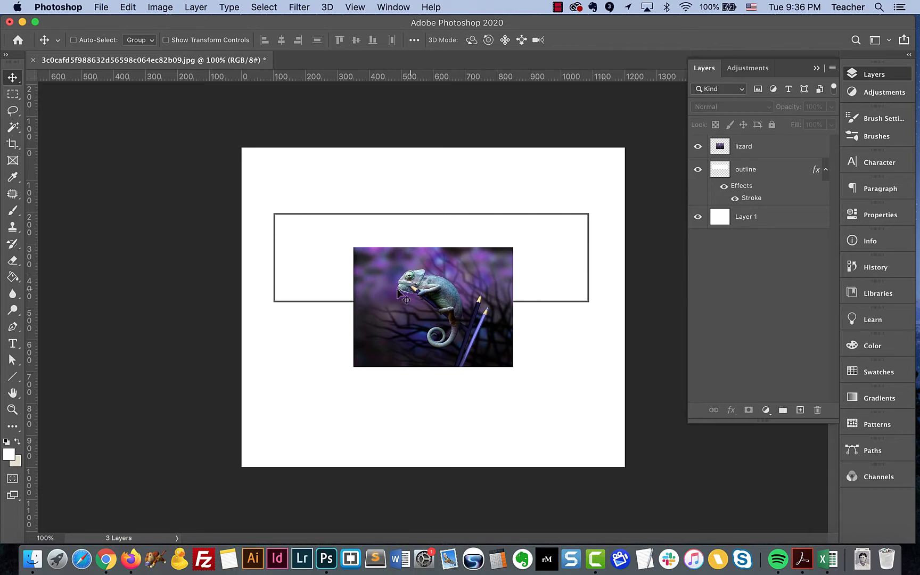
# Select the lizard layer, drag the chameleon photo over the rectangle's right end, and zoom to 200%.
pyautogui.click(751, 150)
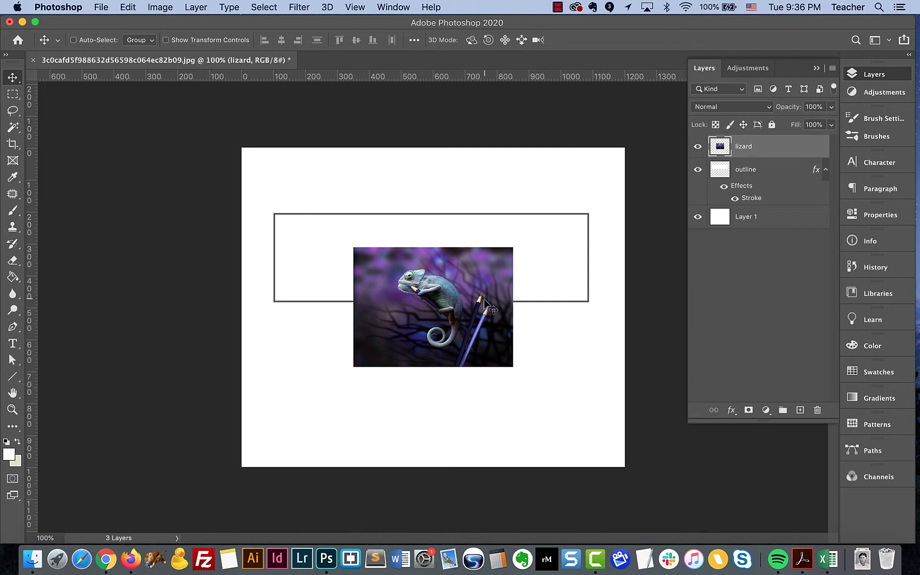
pyautogui.moveTo(485, 303); pyautogui.dragTo(543, 258)
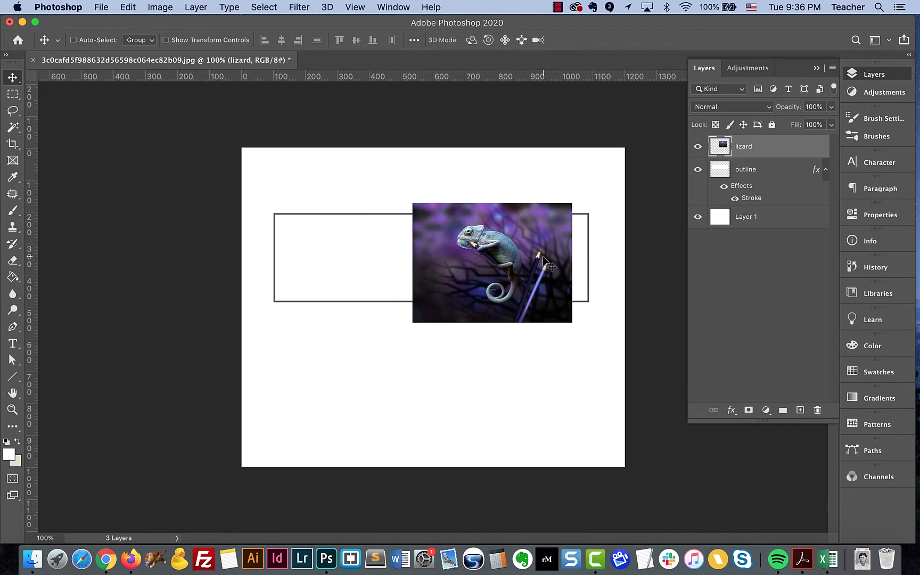
pyautogui.press('super+plus')
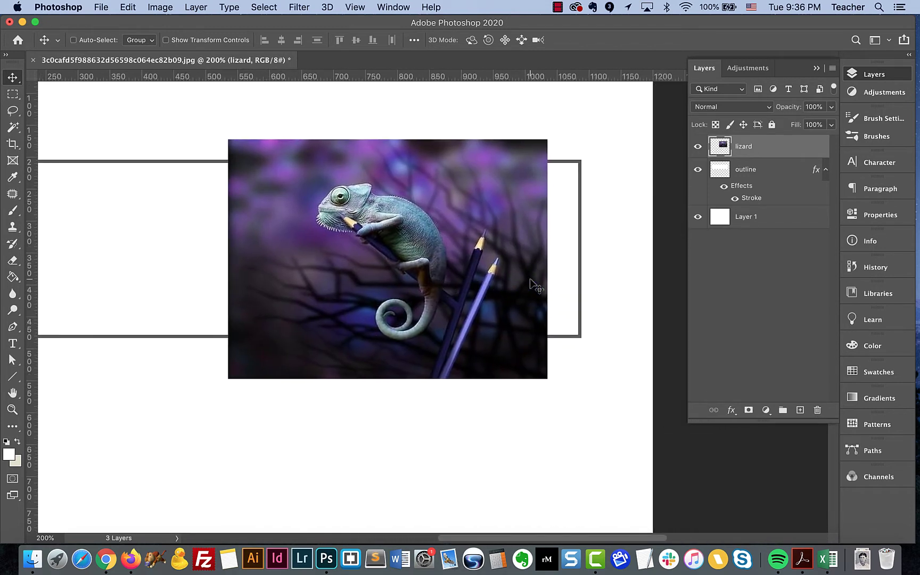
pyautogui.hscroll(-3, 535, 285)
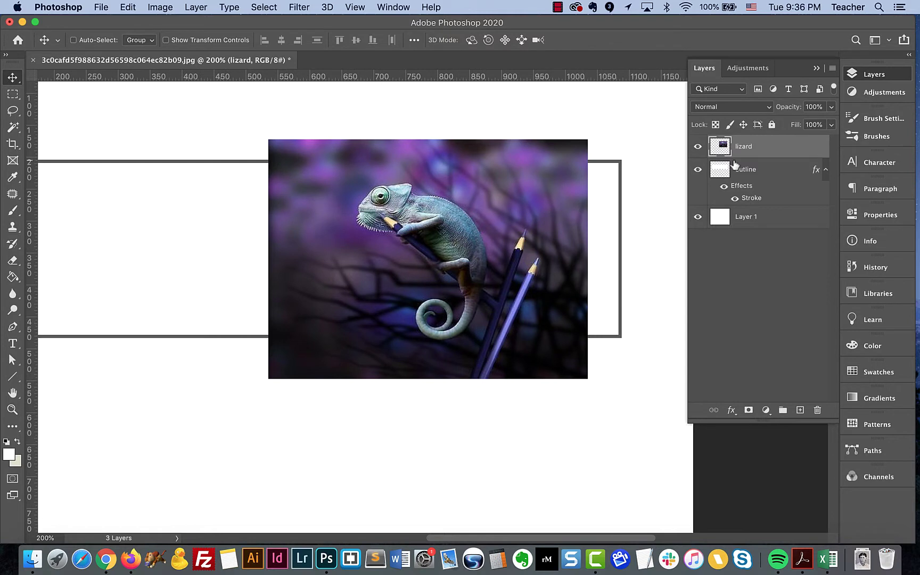
# Scale the chameleon photo down to 95.51% and shift it about 97 px right.
pyautogui.press('super')
pyautogui.press('super+t')
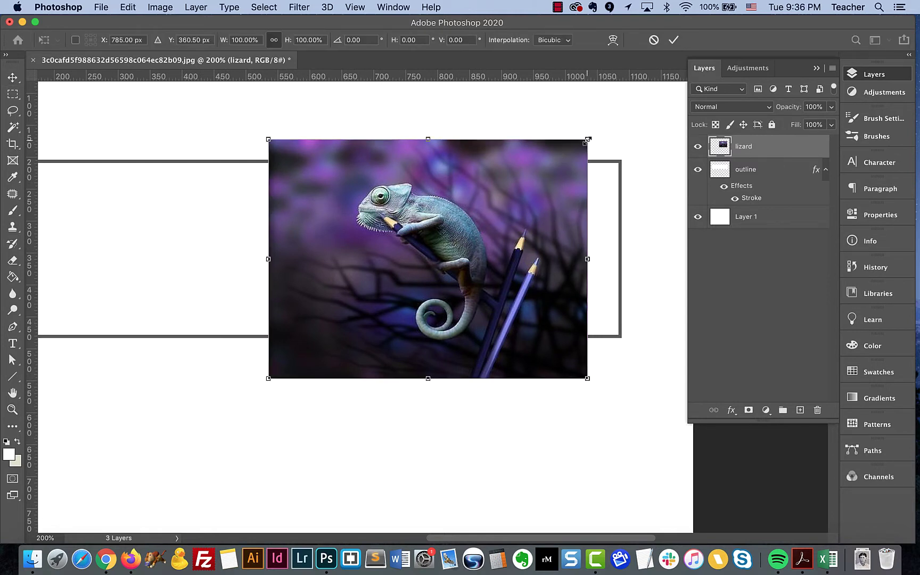
pyautogui.moveTo(587, 139); pyautogui.dragTo(569, 146)
pyautogui.moveTo(524, 208); pyautogui.dragTo(575, 203)
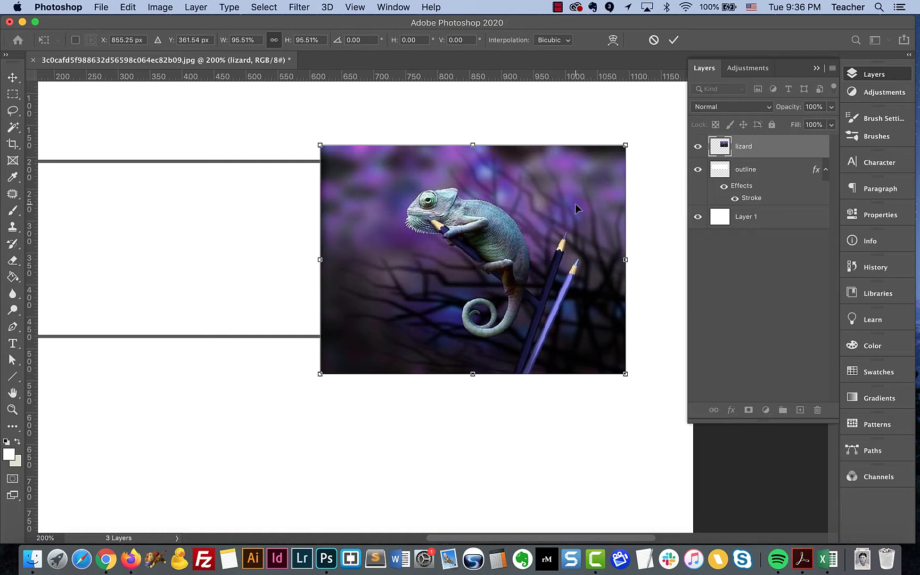
pyautogui.press('Return')
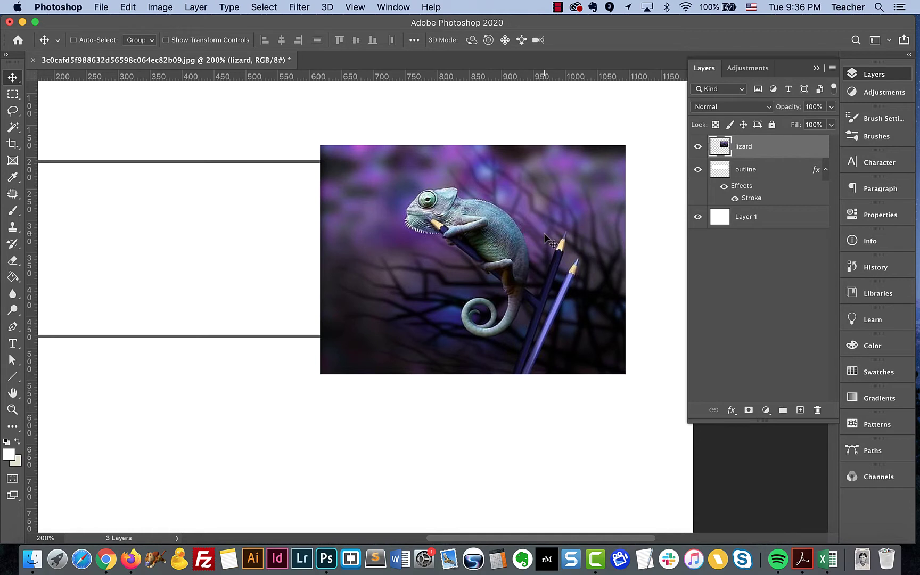
# Stack the outline layer above lizard, nudge the photo up about 22 px, and load the outline's shape as a selection.
pyautogui.moveTo(765, 169)
pyautogui.mouseDown()
pyautogui.moveTo(766, 138)
pyautogui.moveTo(770, 148)
pyautogui.mouseUp()
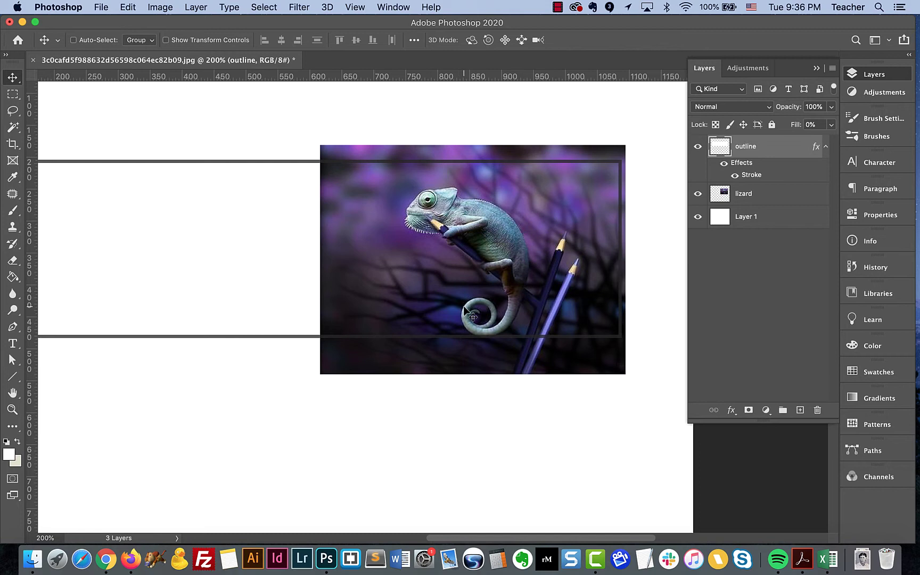
pyautogui.click(754, 200)
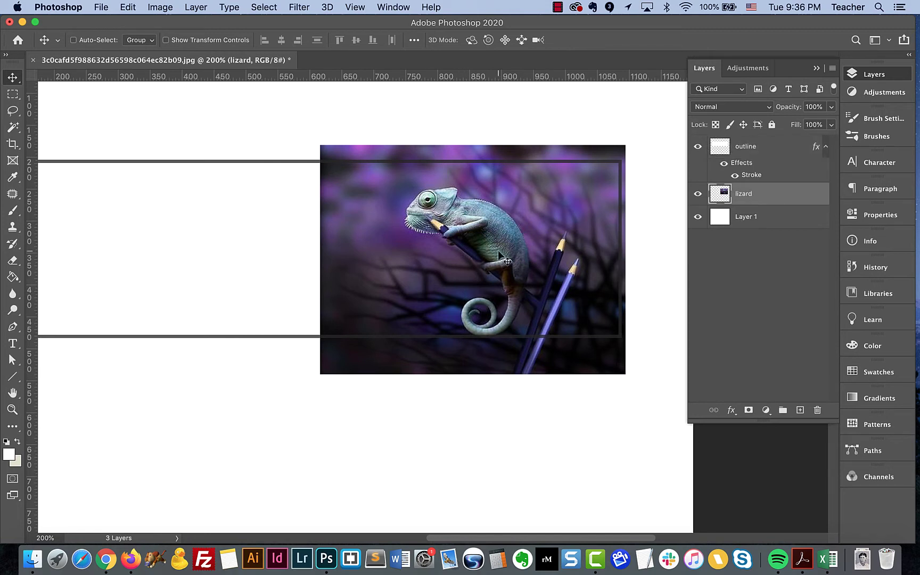
pyautogui.moveTo(496, 258); pyautogui.dragTo(489, 244)
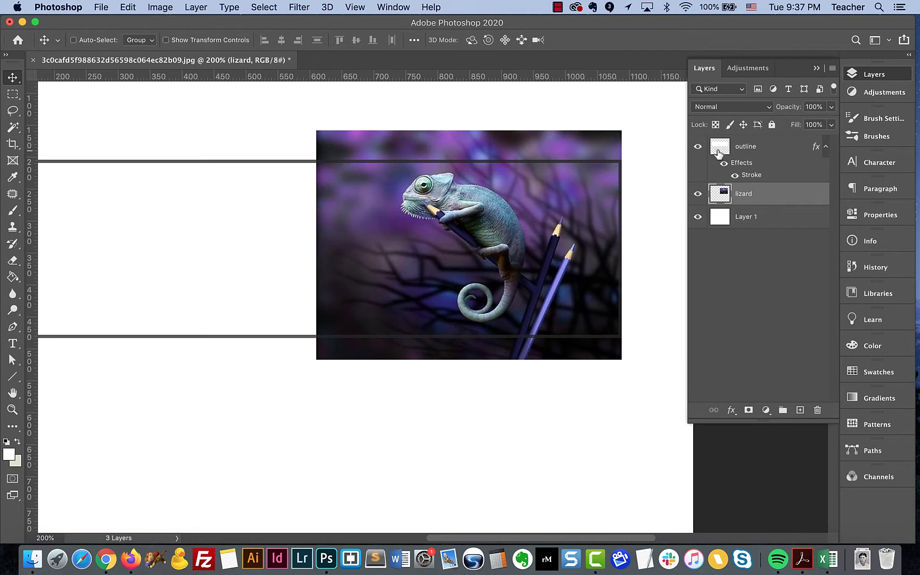
pyautogui.press('super')
pyautogui.keyDown('super'); pyautogui.click(721, 149); pyautogui.keyUp('super')
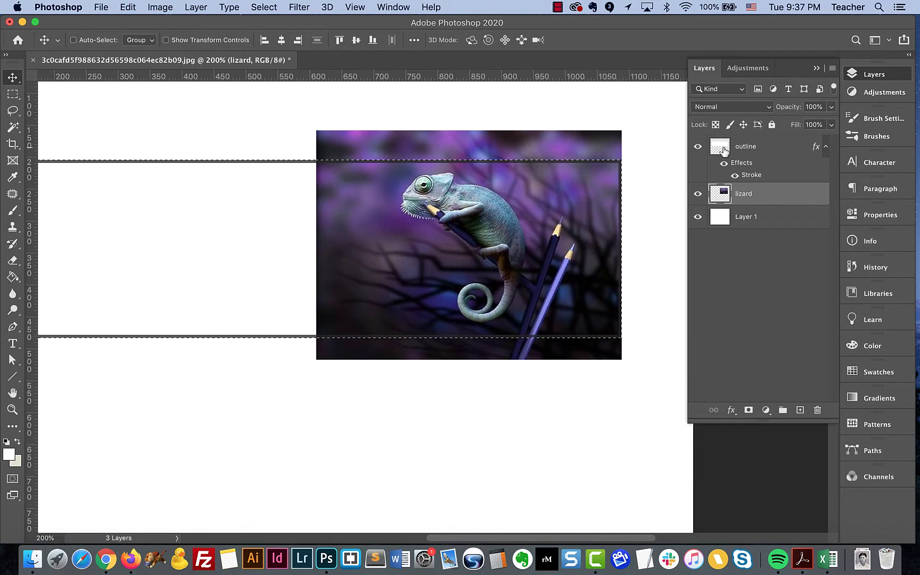
# Clear the selection and Magic Wand-select the area inside the rectangle on the outline layer.
pyautogui.press('super+d')
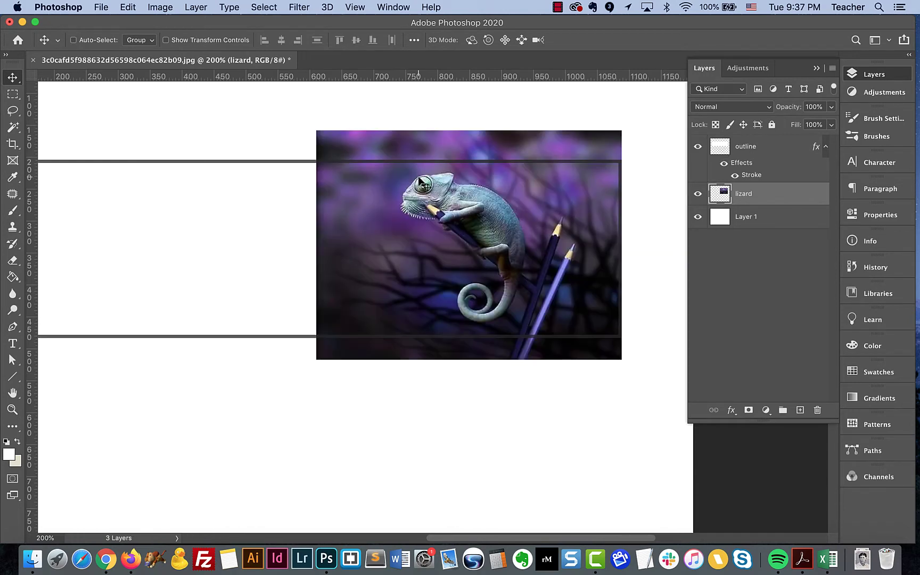
pyautogui.click(18, 130)
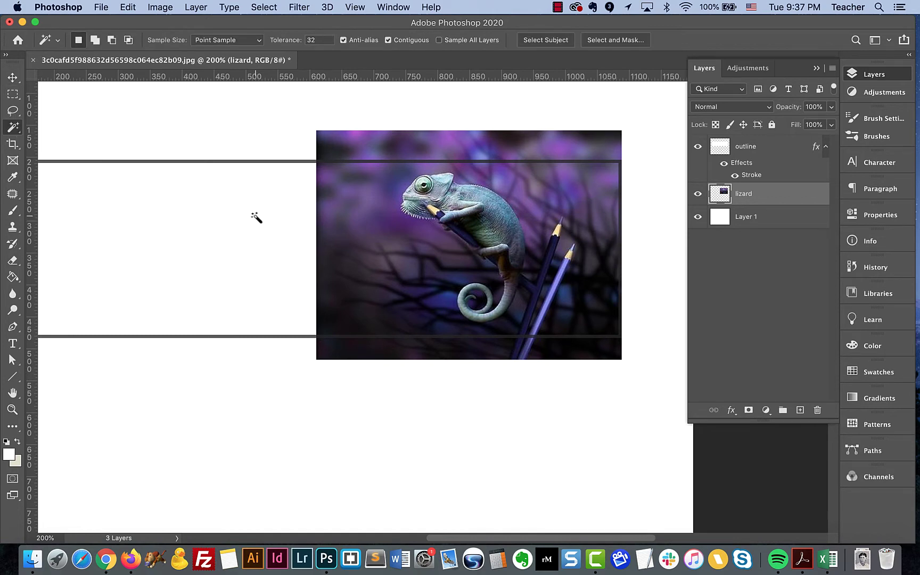
pyautogui.click(776, 148)
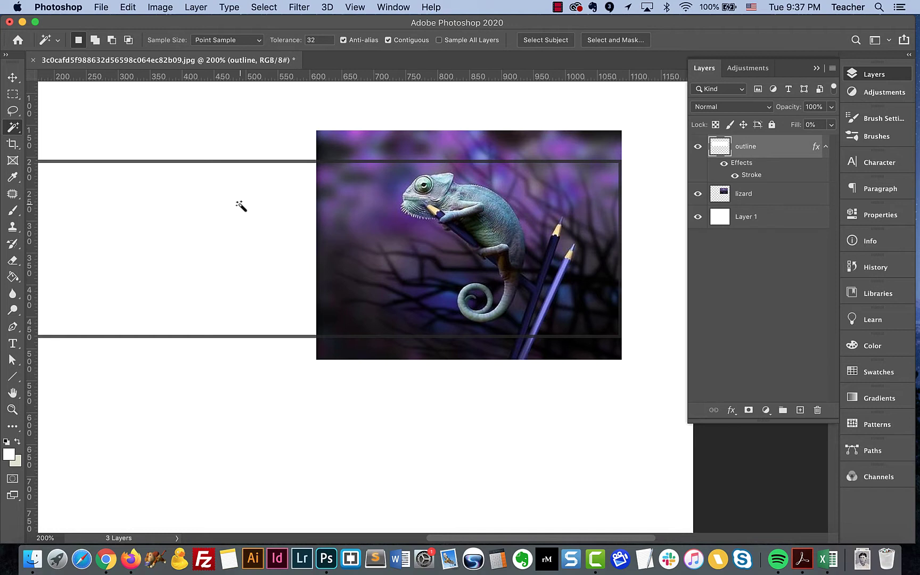
pyautogui.click(240, 204)
pyautogui.keyDown('super'); pyautogui.click(723, 153); pyautogui.keyUp('super')
pyautogui.hscroll(-8, 589, 210)
pyautogui.hscroll(7, 589, 211)
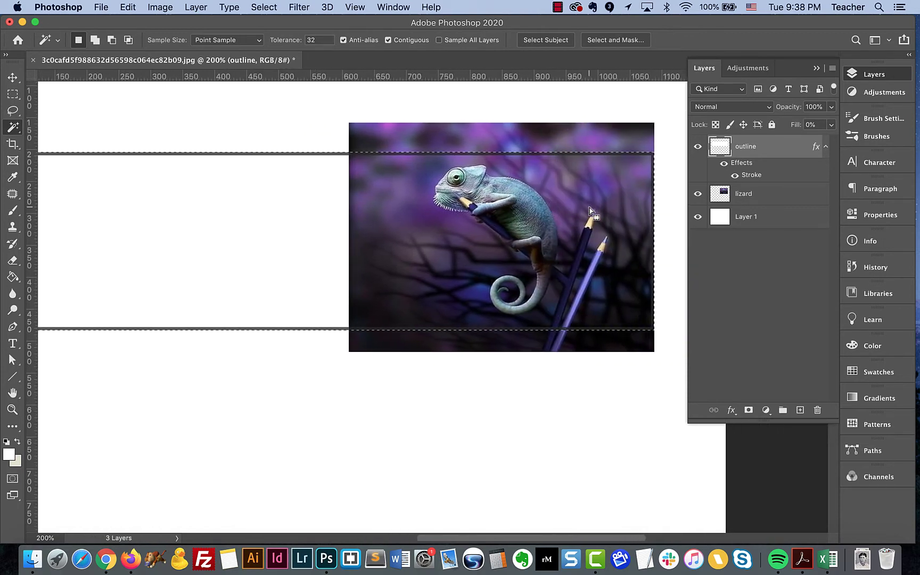
pyautogui.hscroll(-2, 590, 210)
# At 100% zoom, mask the lizard layer to the rectangle selection.
pyautogui.press('super+minus')
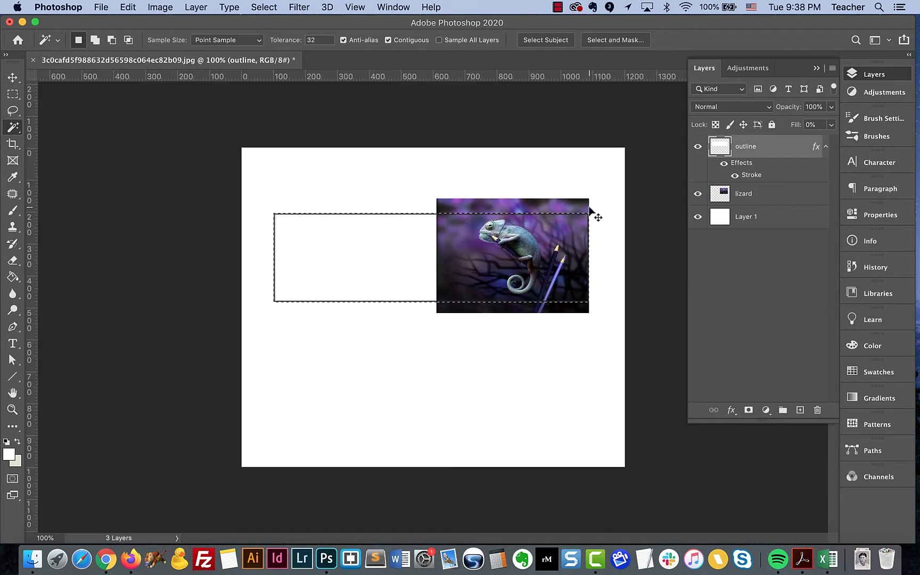
pyautogui.click(753, 201)
pyautogui.click(748, 410)
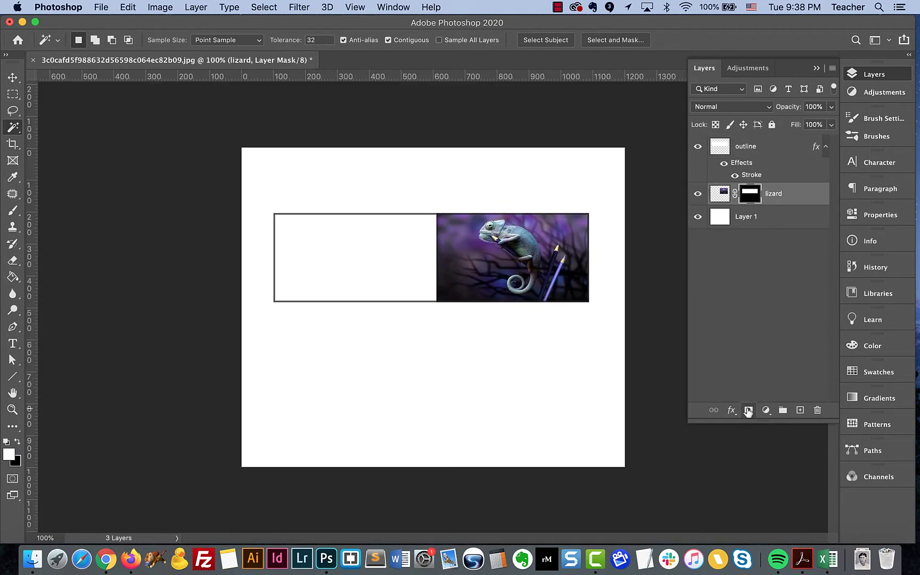
# Inspect the mask edges at 300% and drag the lizard mask to the trash.
pyautogui.press('super+plus')
pyautogui.press('super+plus')
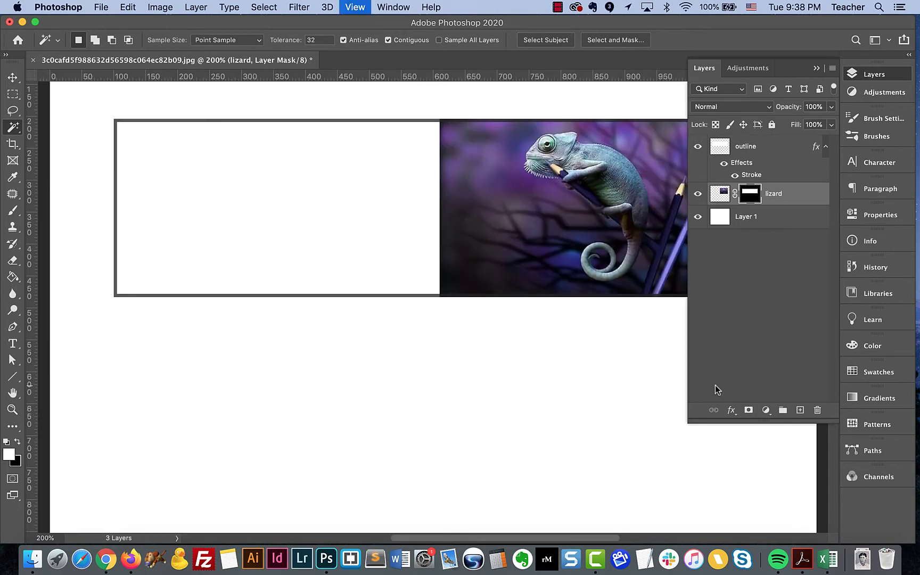
pyautogui.hscroll(10, 569, 413)
pyautogui.scroll(3, 569, 413)
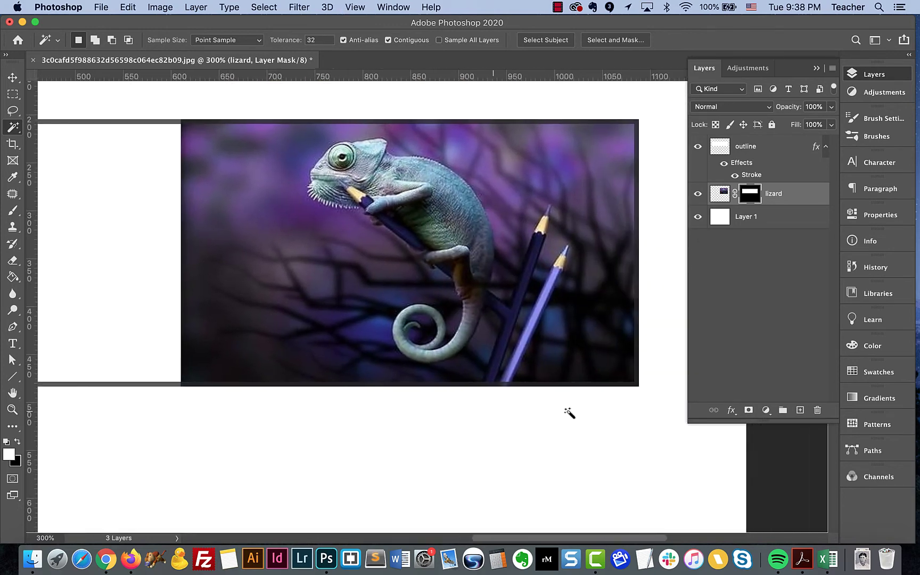
pyautogui.hscroll(-10, 570, 413)
pyautogui.scroll(-1, 569, 413)
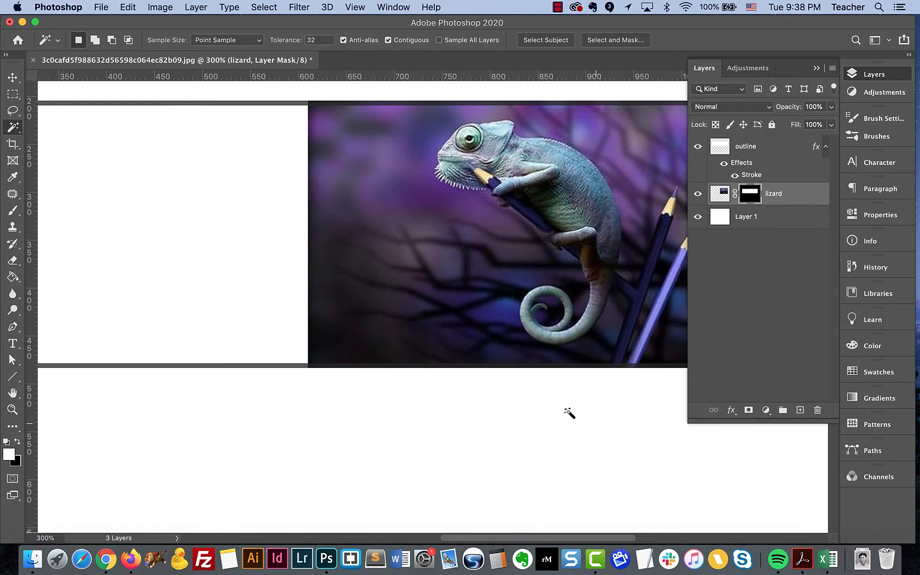
pyautogui.hscroll(-4, 569, 413)
pyautogui.scroll(1, 569, 413)
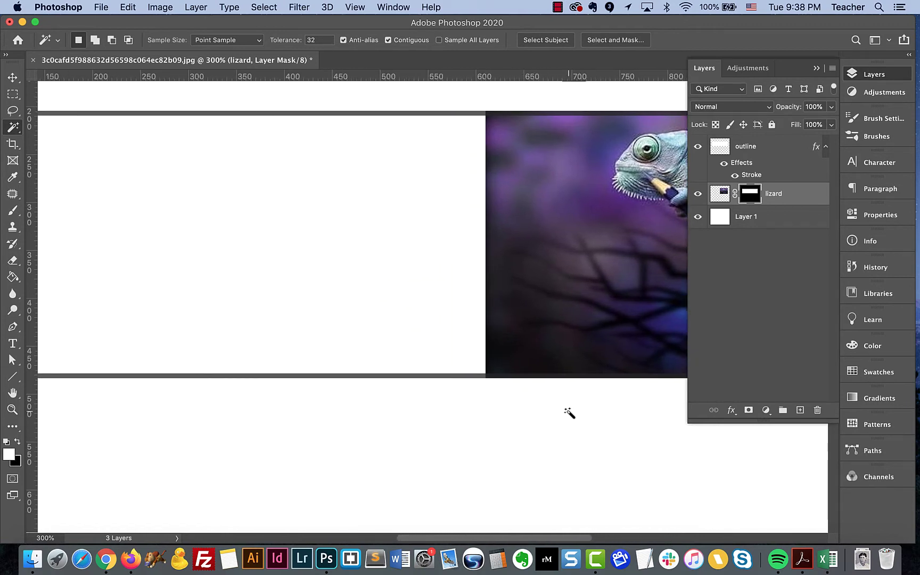
pyautogui.hscroll(-3, 569, 414)
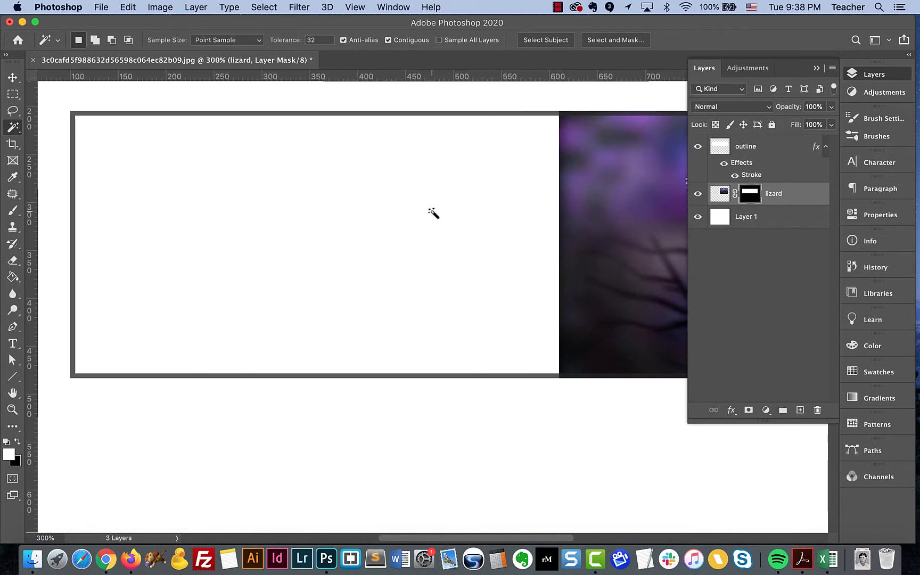
pyautogui.moveTo(748, 194); pyautogui.dragTo(820, 414)
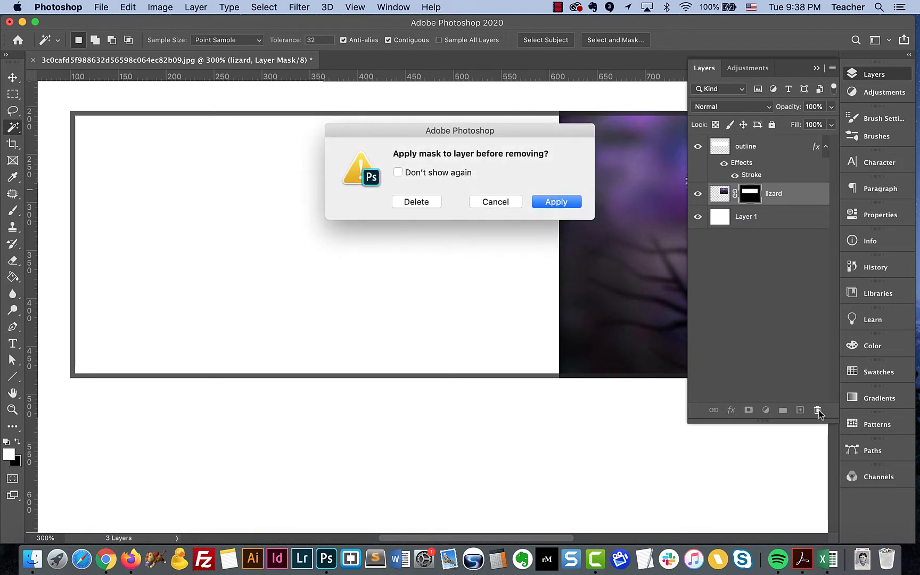
# Delete the lizard mask without applying it and move the lizard layer into a new Group 1.
pyautogui.click(421, 203)
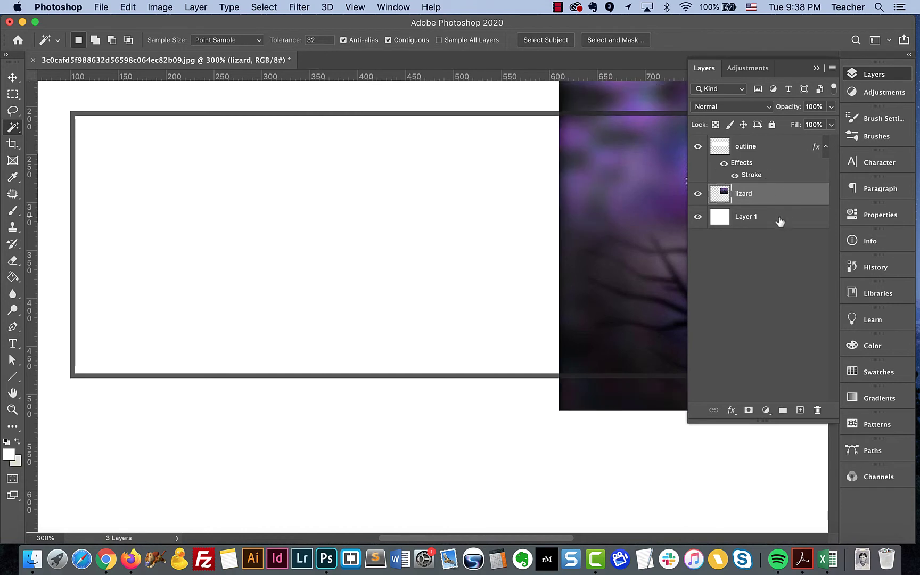
pyautogui.click(782, 410)
pyautogui.moveTo(752, 213); pyautogui.dragTo(752, 191)
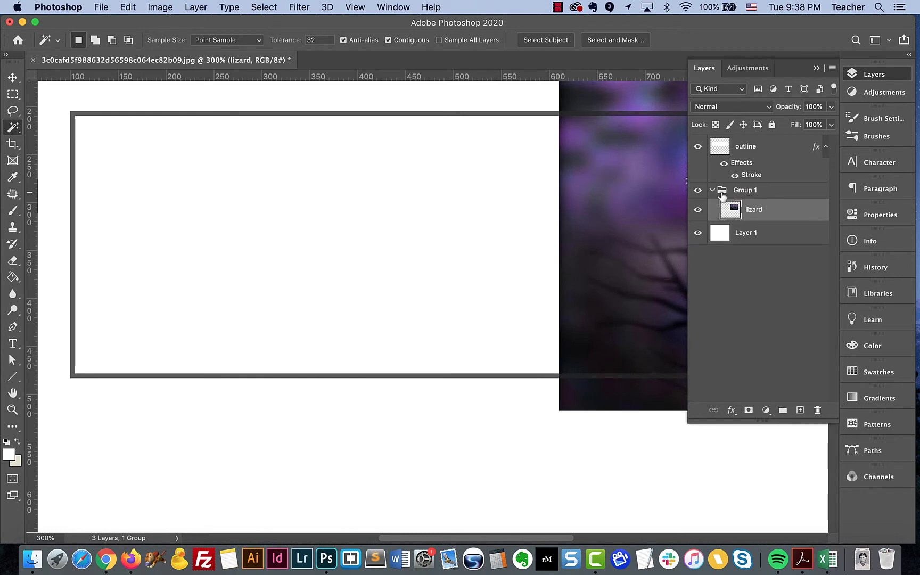
pyautogui.hscroll(10, 583, 265)
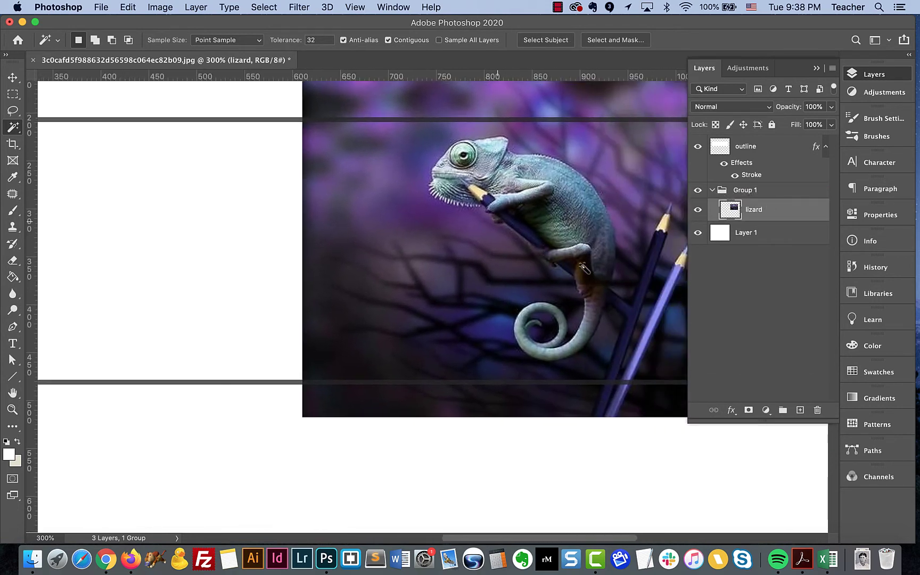
pyautogui.hscroll(3, 584, 269)
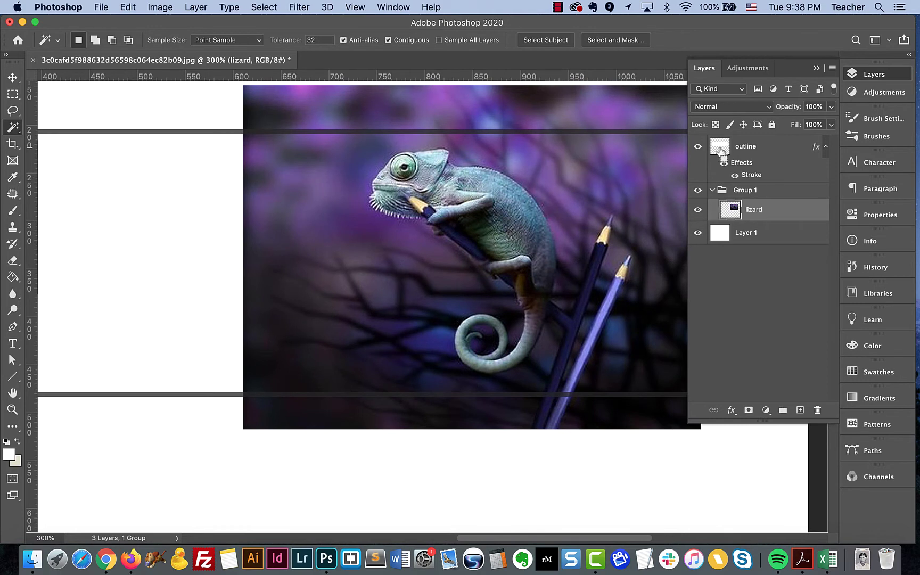
# Mask lizard to the outline's shape, move that mask onto Group 1, then reselect the lizard layer.
pyautogui.keyDown('super'); pyautogui.click(720, 150); pyautogui.keyUp('super')
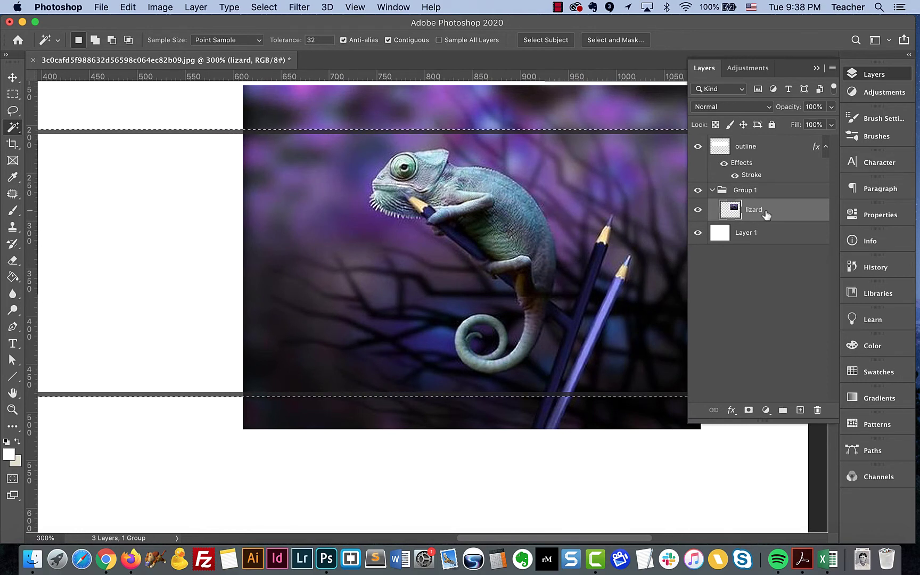
pyautogui.click(749, 410)
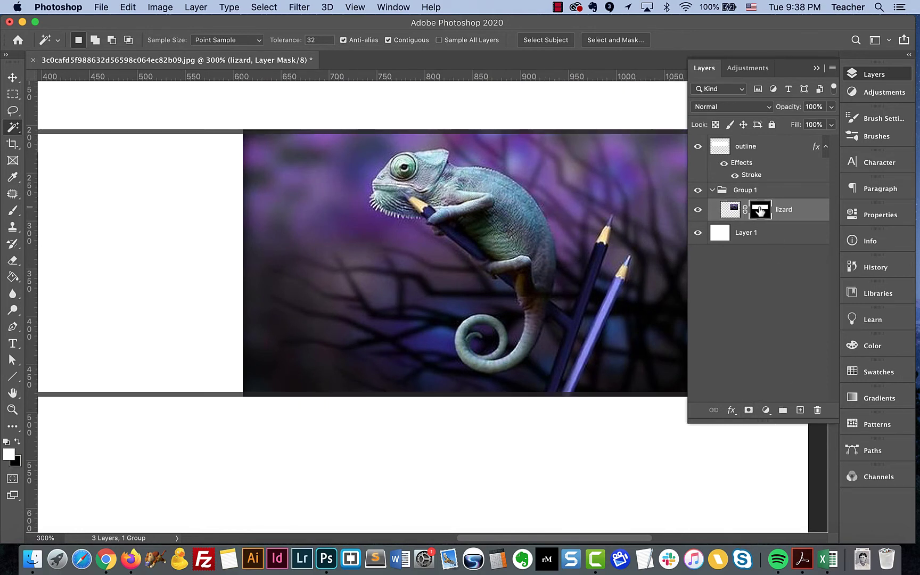
pyautogui.moveTo(760, 212); pyautogui.dragTo(747, 190)
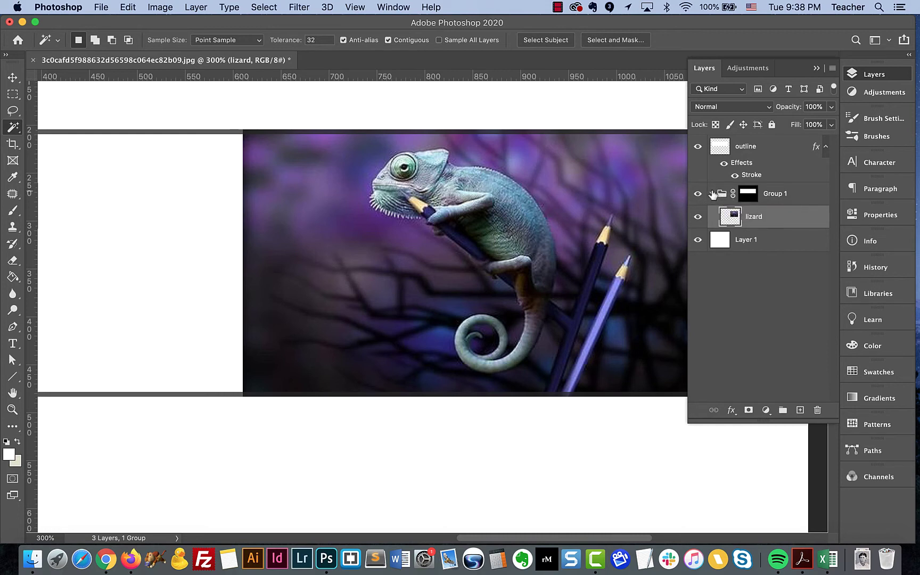
pyautogui.click(711, 194)
pyautogui.click(711, 194)
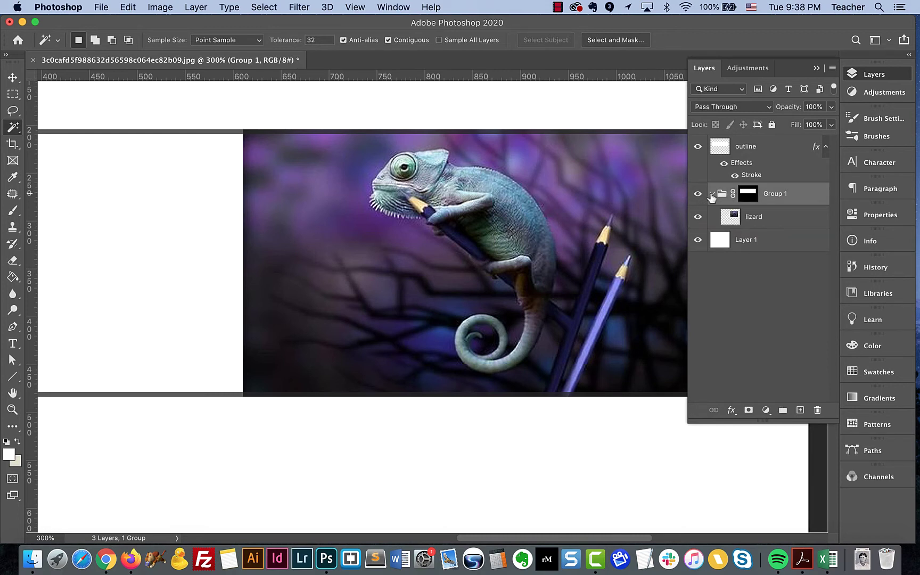
pyautogui.click(711, 194)
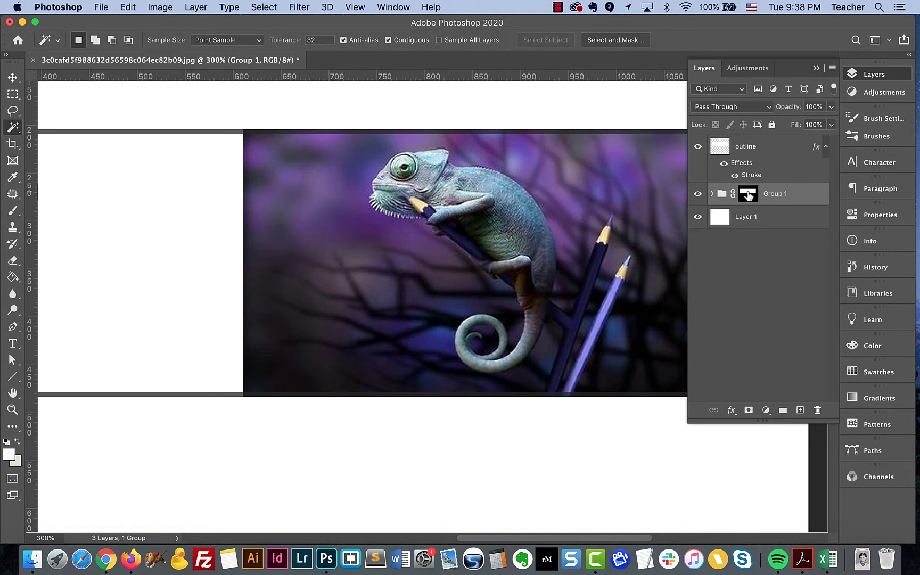
pyautogui.click(713, 195)
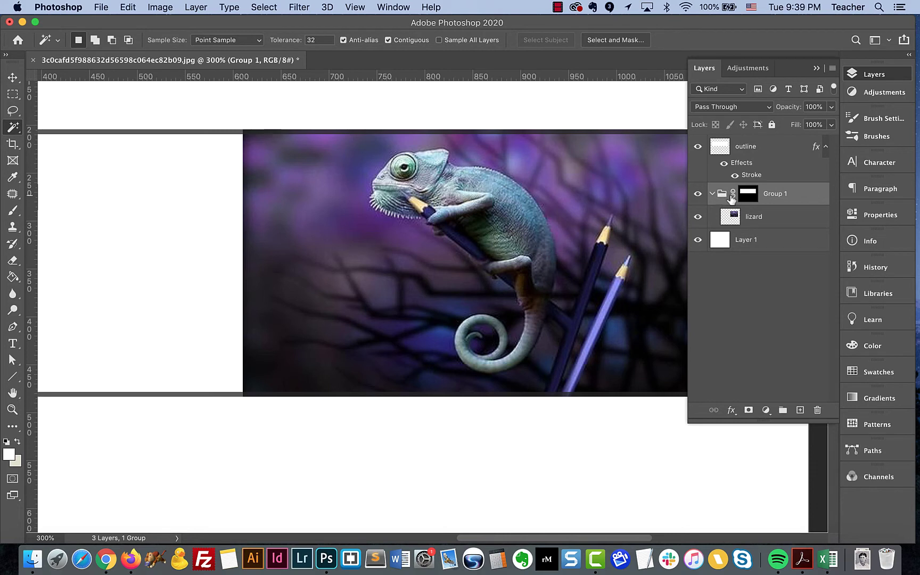
pyautogui.moveTo(749, 198)
pyautogui.mouseDown()
pyautogui.moveTo(757, 227)
pyautogui.moveTo(749, 196)
pyautogui.mouseUp()
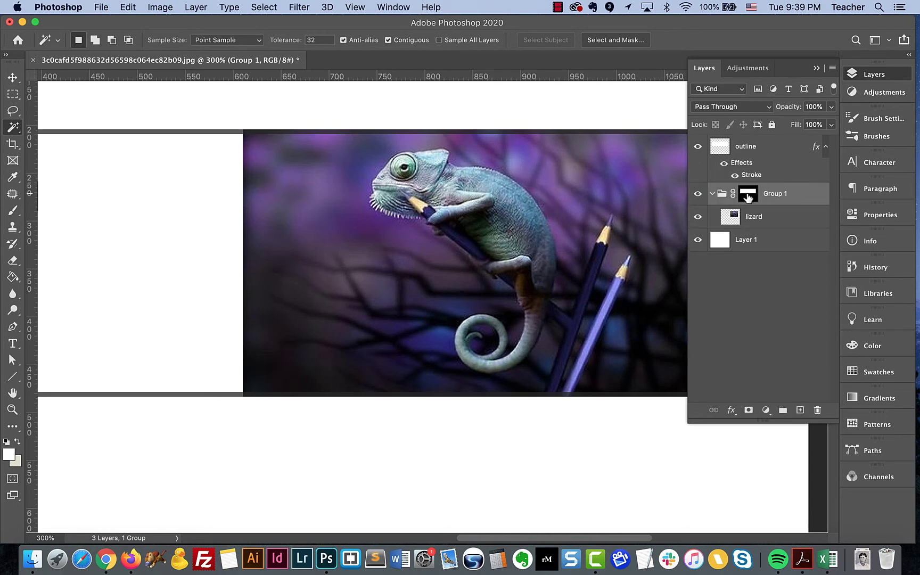
pyautogui.click(757, 221)
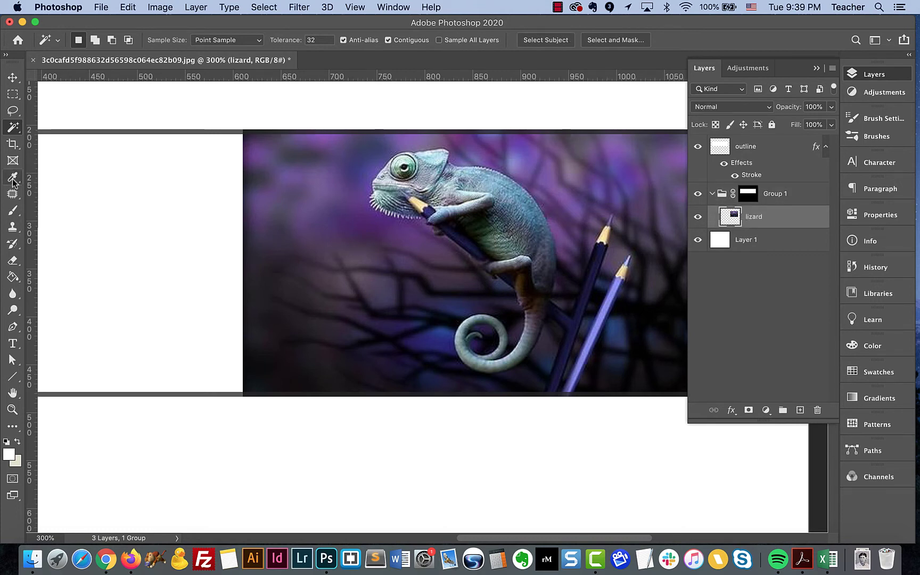
# Add a mask to lizard and paint out a round patch at the photo's left edge with a size-125 black brush.
pyautogui.click(13, 210)
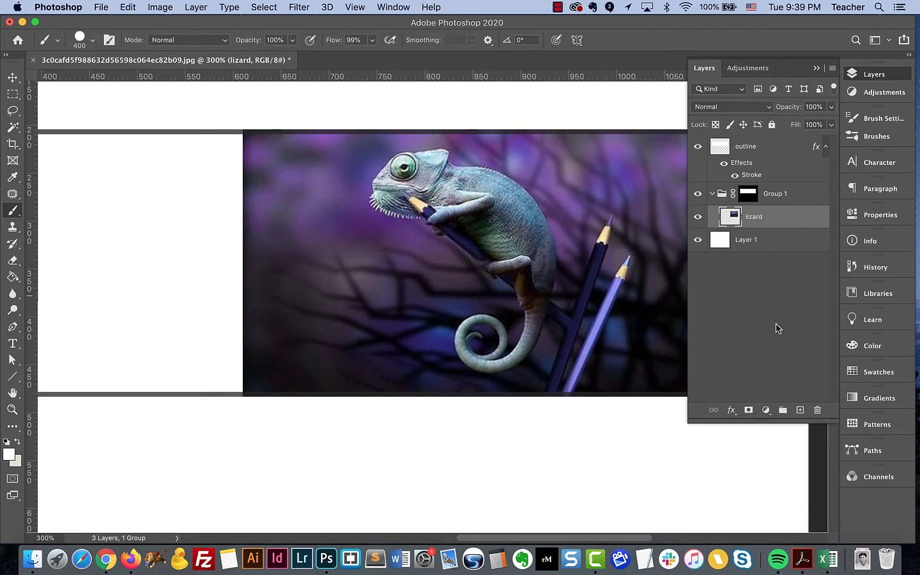
pyautogui.click(748, 410)
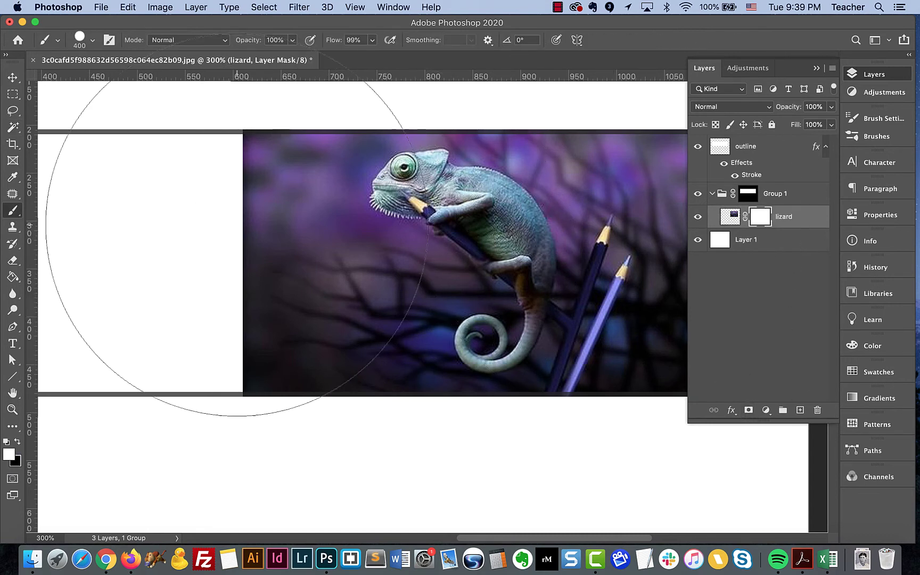
pyautogui.press('[')
pyautogui.press('[')
pyautogui.press('[')
pyautogui.press('[')
pyautogui.press('[')
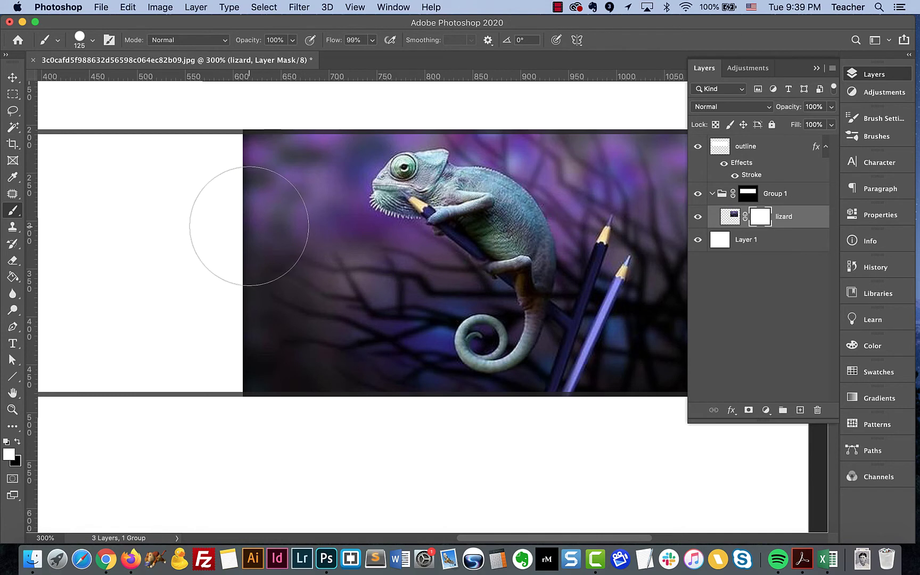
pyautogui.press('x')
pyautogui.click(255, 211)
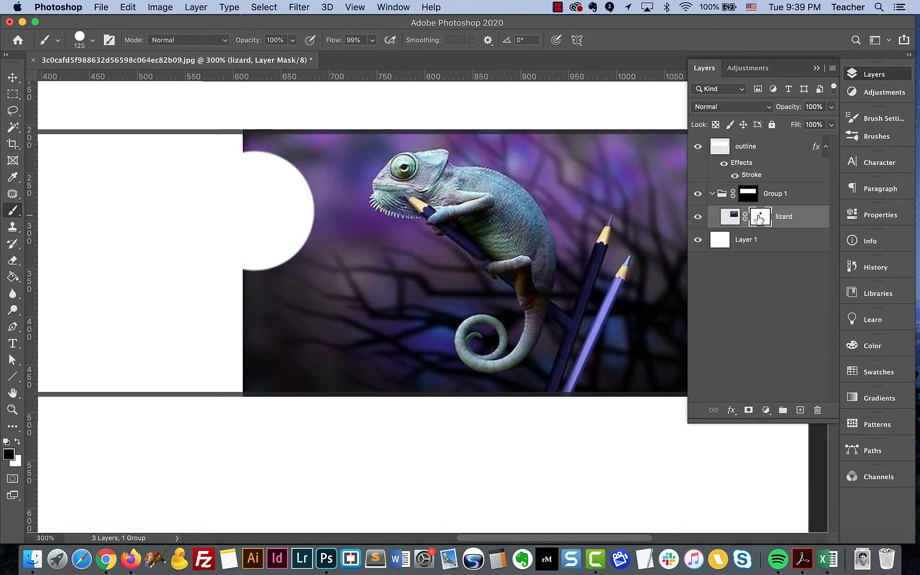
# Delete the lizard layer's trial mask without applying it and zoom out to the whole page.
pyautogui.moveTo(759, 218); pyautogui.dragTo(820, 413)
pyautogui.click(417, 202)
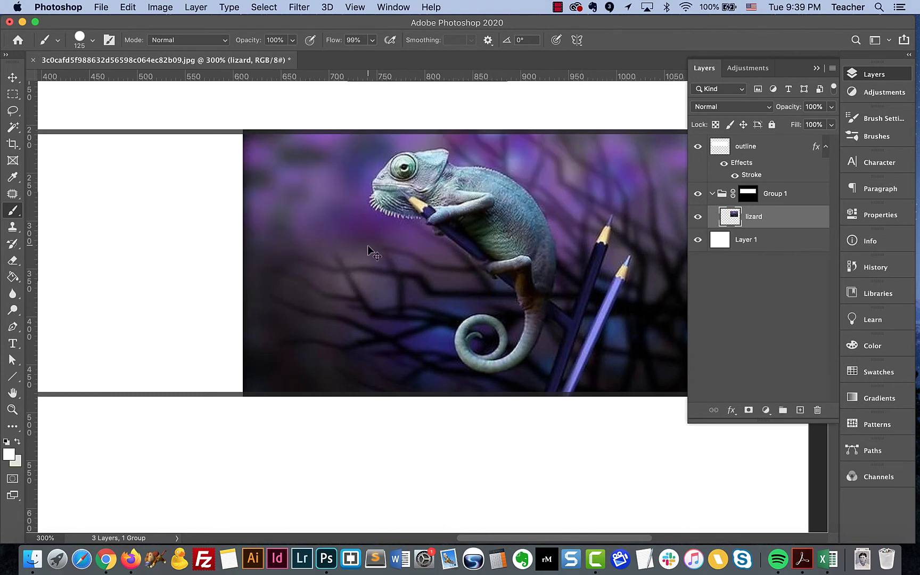
pyautogui.press('super+minus')
pyautogui.press('super+minus')
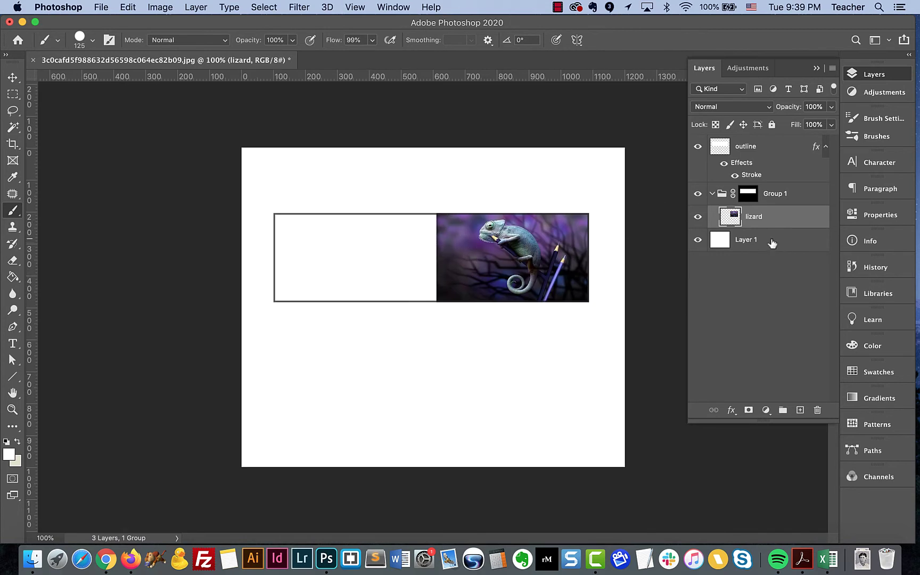
# Add a new layer named 'purple' inside Group 1 above the lizard layer.
pyautogui.click(799, 411)
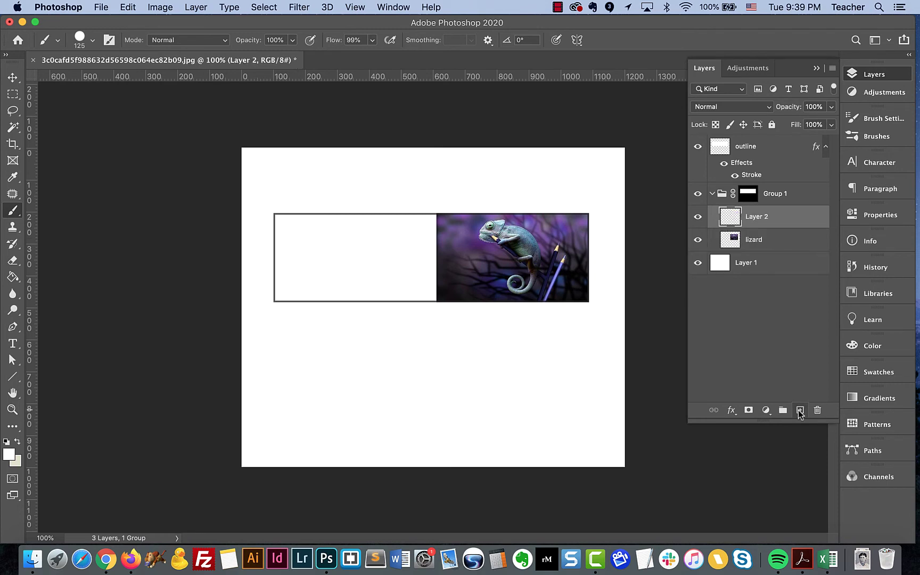
pyautogui.doubleClick(760, 217)
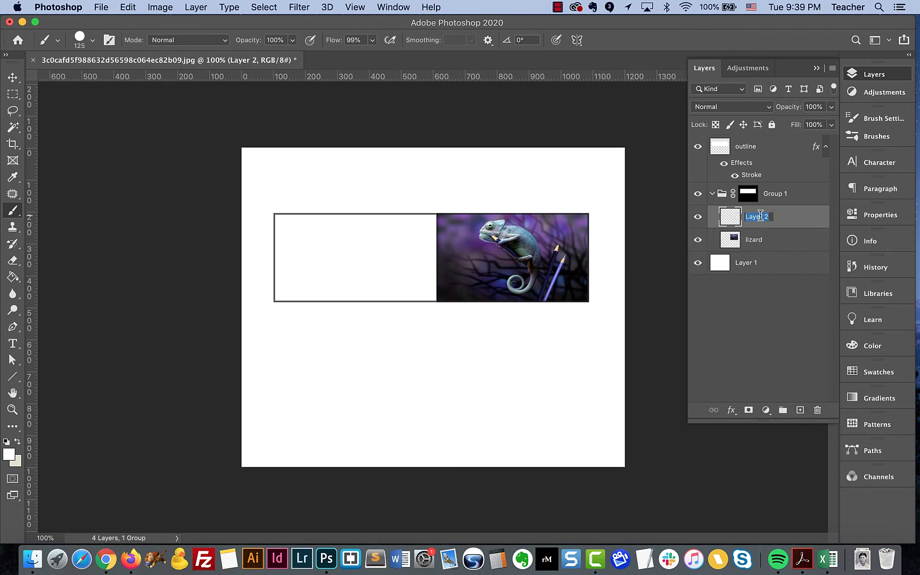
pyautogui.write('purple')
pyautogui.press('Return')
# Switch to the Gradient Tool, sample a dark purple from the photo's background at 200%, and choose a Basics gradient preset.
pyautogui.click(12, 277)
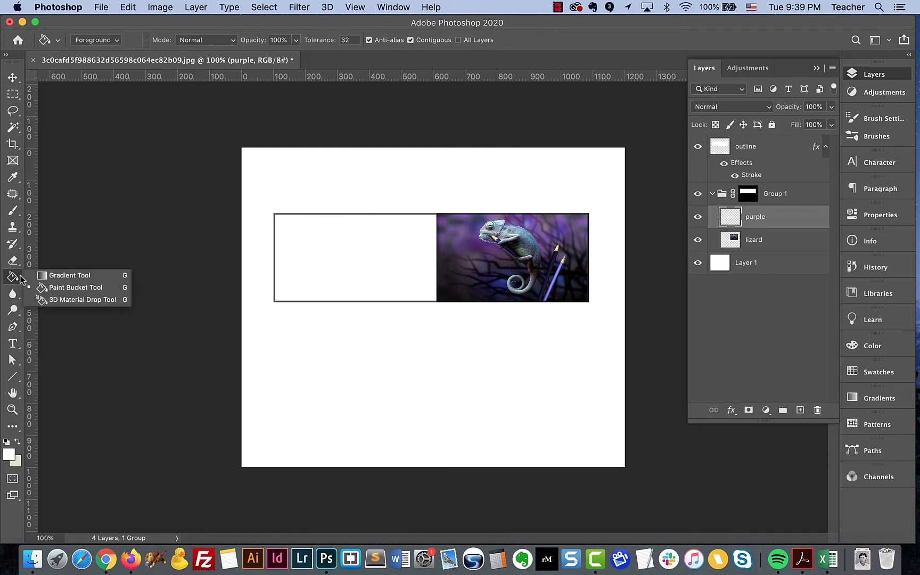
pyautogui.click(59, 275)
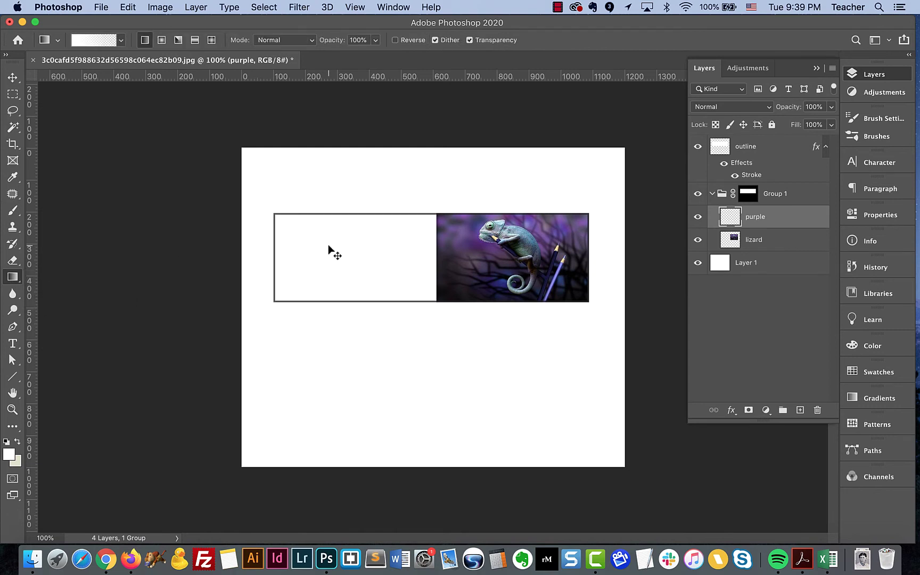
pyautogui.press('super+equal')
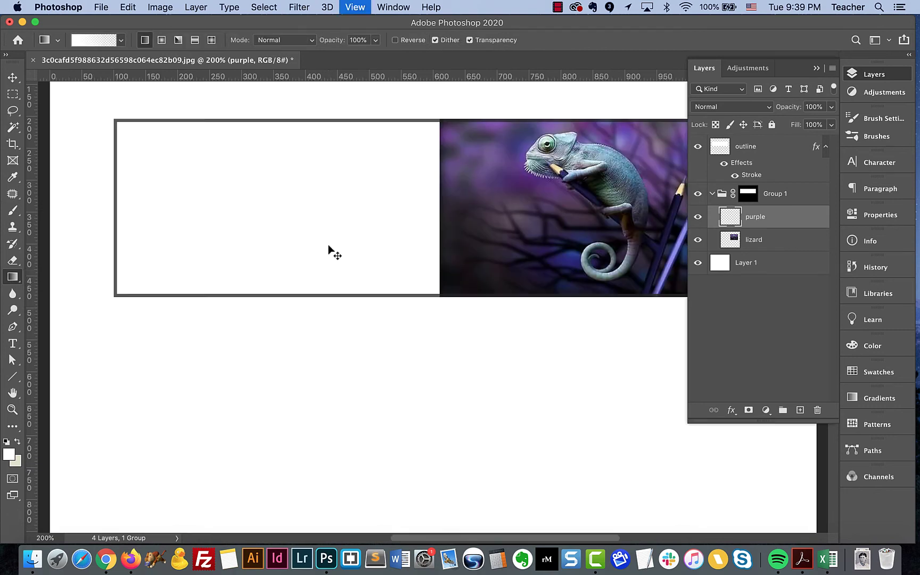
pyautogui.keyDown('alt'); pyautogui.click(487, 174); pyautogui.keyUp('alt')
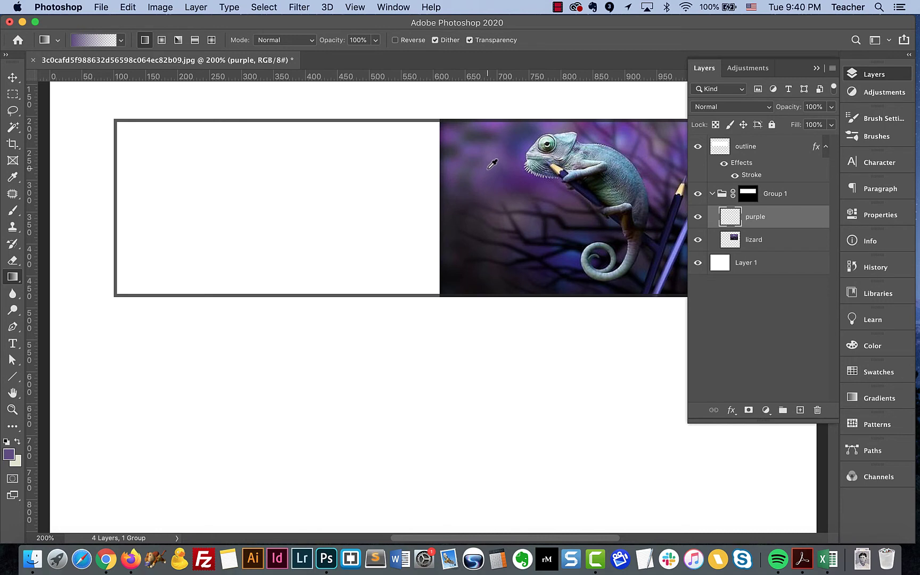
pyautogui.keyDown('alt'); pyautogui.click(500, 178); pyautogui.keyUp('alt')
pyautogui.keyDown('alt'); pyautogui.click(487, 169); pyautogui.keyUp('alt')
pyautogui.keyDown('alt'); pyautogui.click(493, 178); pyautogui.keyUp('alt')
pyautogui.keyDown('alt'); pyautogui.click(489, 176); pyautogui.keyUp('alt')
pyautogui.keyDown('alt'); pyautogui.click(493, 162); pyautogui.keyUp('alt')
pyautogui.click(121, 41)
pyautogui.click(23, 63)
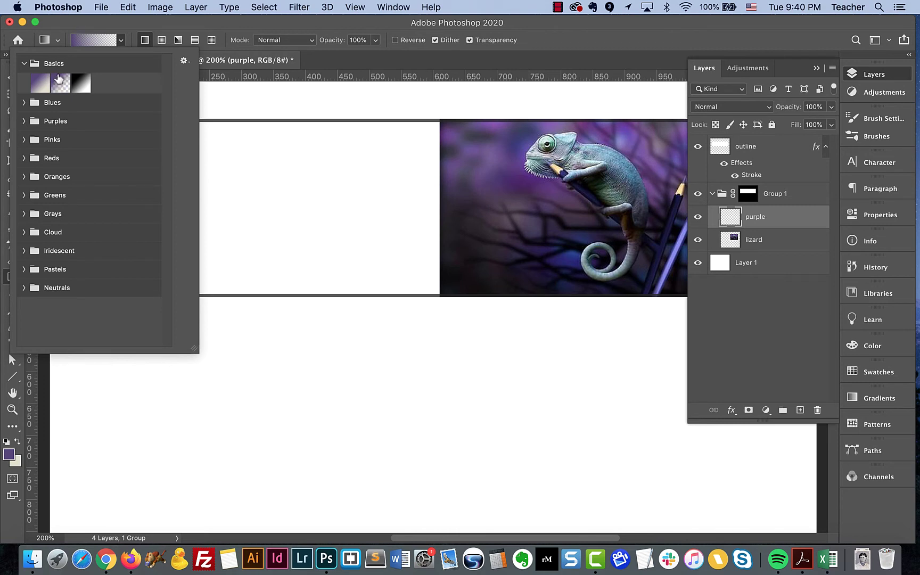
# Draw a purple gradient across the banner's left side, redrawing it until it blends into the photo.
pyautogui.click(223, 21)
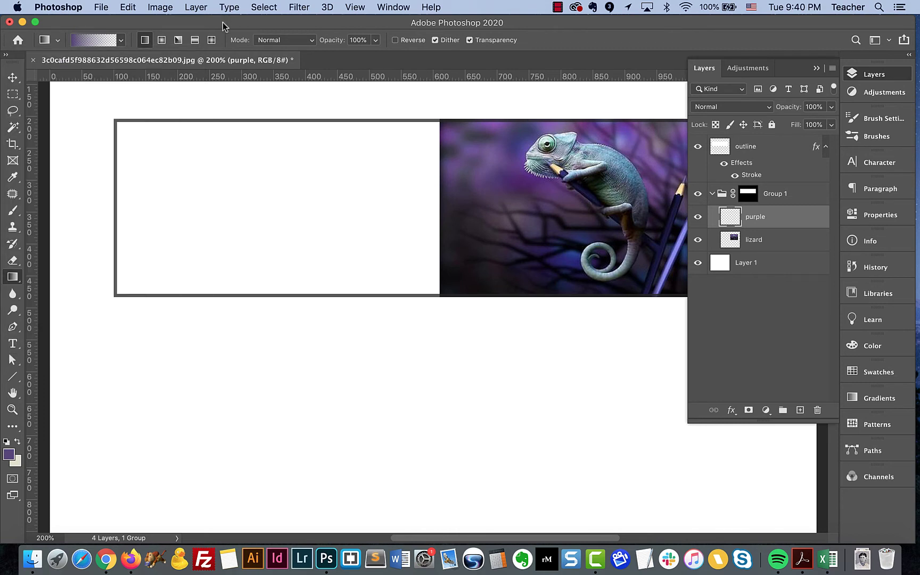
pyautogui.moveTo(408, 195); pyautogui.dragTo(651, 196)
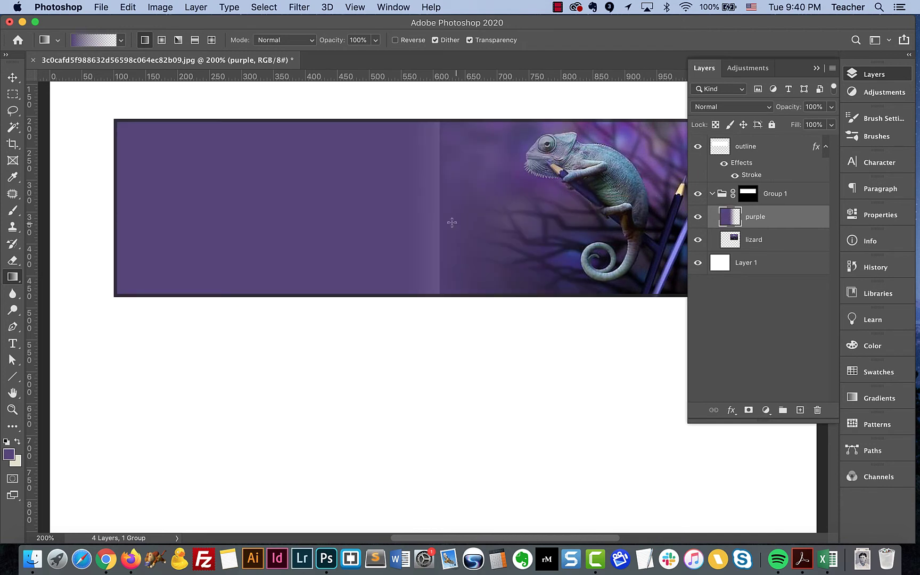
pyautogui.moveTo(311, 176); pyautogui.dragTo(606, 187)
pyautogui.moveTo(367, 288); pyautogui.dragTo(654, 188)
pyautogui.moveTo(436, 289); pyautogui.dragTo(605, 181)
# Add purple fades from the lower right over the pencils and from the top right toward the head.
pyautogui.hscroll(5, 607, 193)
pyautogui.scroll(2, 607, 192)
pyautogui.moveTo(620, 331); pyautogui.dragTo(536, 288)
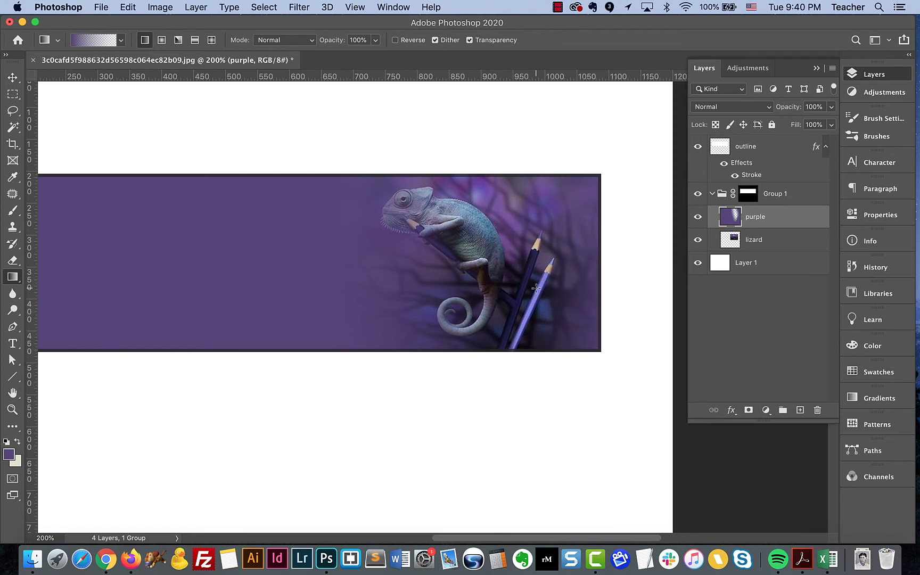
pyautogui.moveTo(628, 368); pyautogui.dragTo(545, 299)
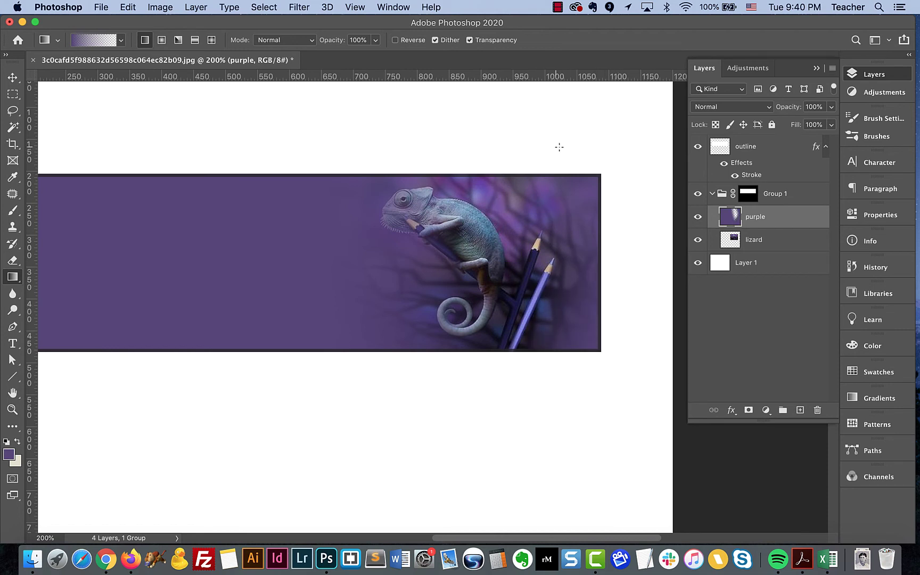
pyautogui.moveTo(559, 147); pyautogui.dragTo(487, 211)
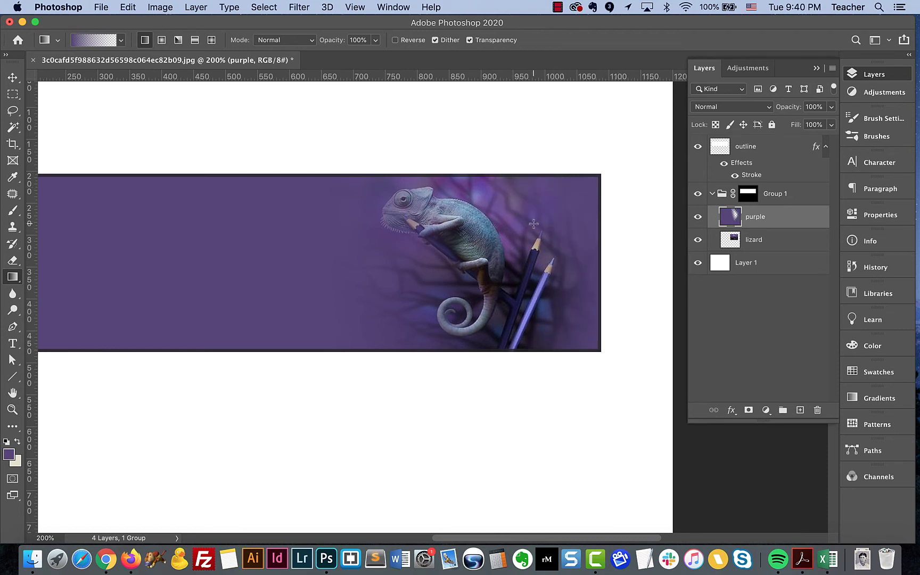
pyautogui.moveTo(550, 159); pyautogui.dragTo(485, 205)
pyautogui.hscroll(-5, 553, 206)
pyautogui.scroll(-2, 554, 206)
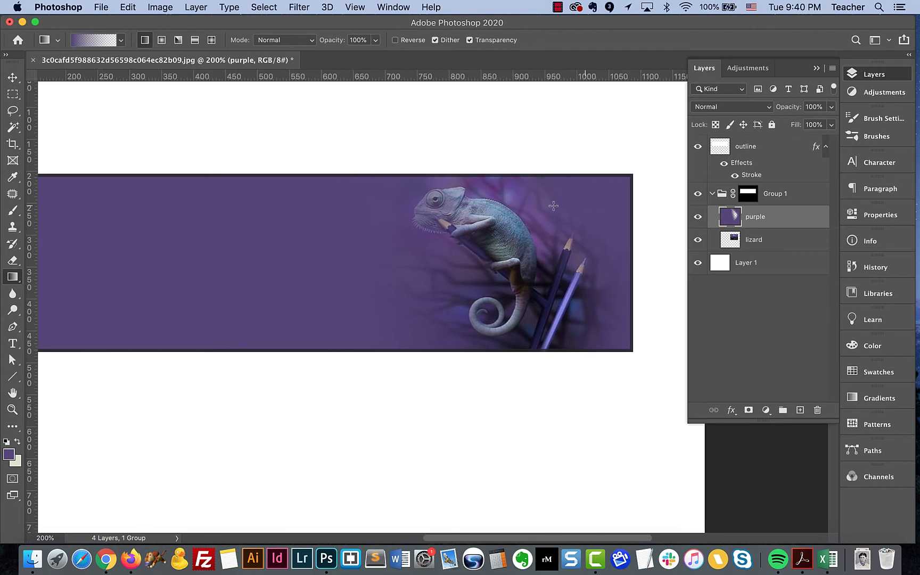
# Add a layer mask to the purple layer and brush black over the chameleon's head and body.
pyautogui.click(748, 410)
pyautogui.press('b')
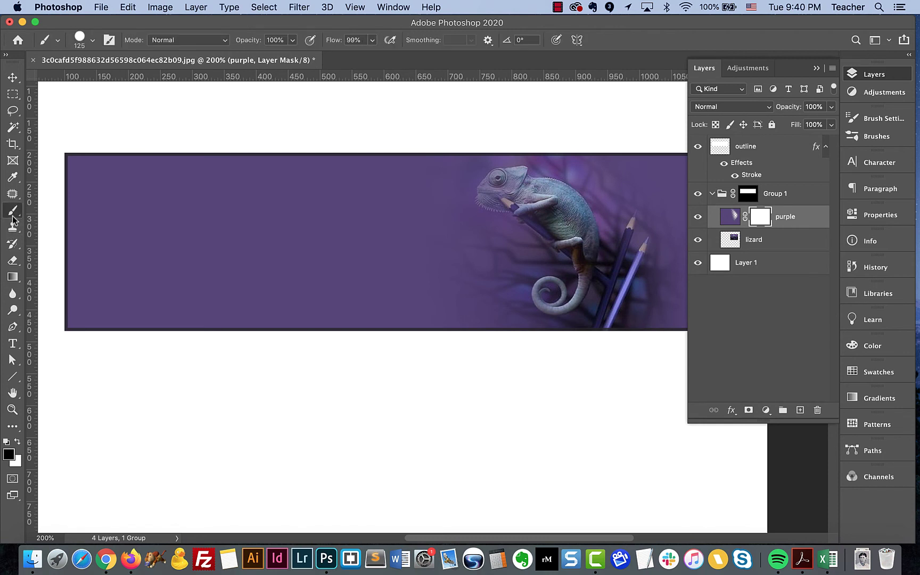
pyautogui.press('[')
pyautogui.press('[')
pyautogui.click(499, 191)
pyautogui.moveTo(542, 197); pyautogui.dragTo(571, 228)
# Set the brush to 0% hardness, 76% opacity and 83% flow.
pyautogui.click(91, 41)
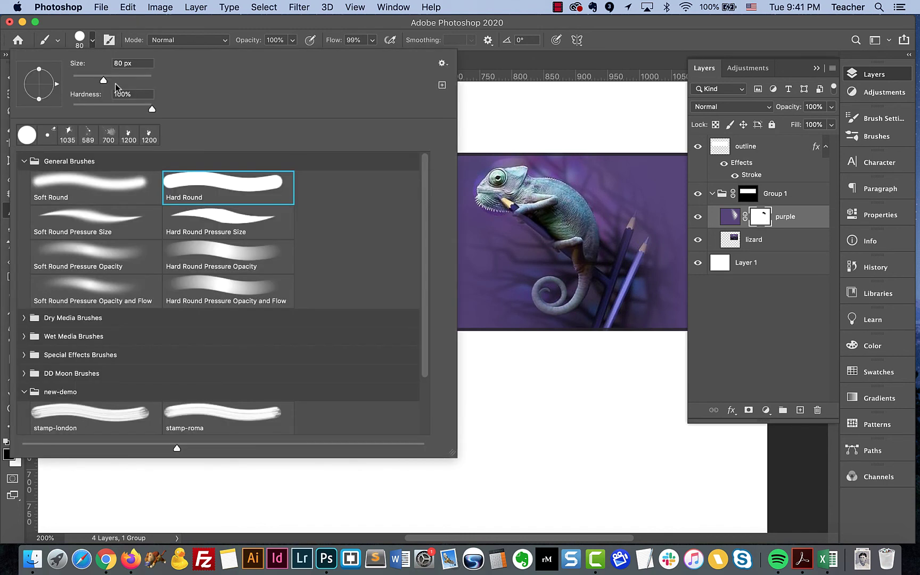
pyautogui.click(104, 102)
pyautogui.click(176, 26)
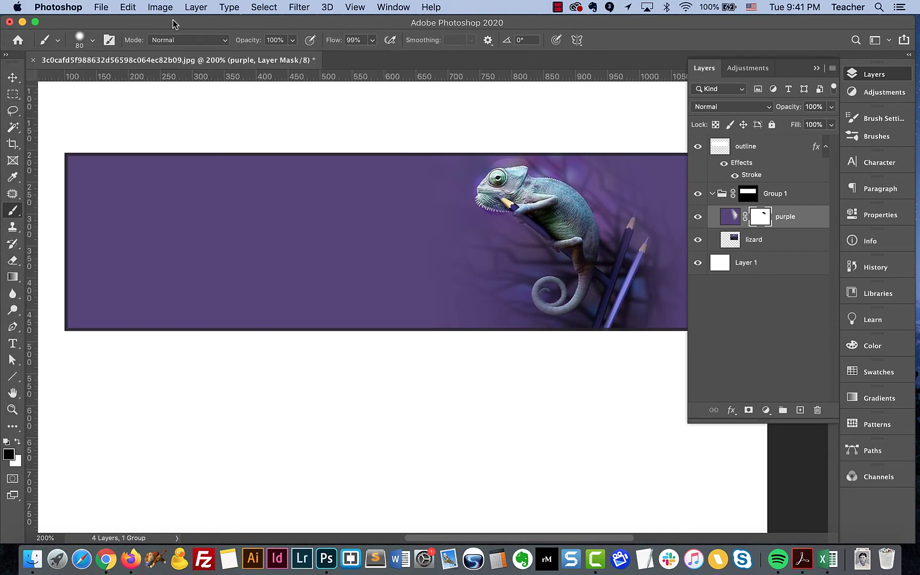
pyautogui.moveTo(274, 42); pyautogui.dragTo(240, 42)
pyautogui.moveTo(334, 44); pyautogui.dragTo(325, 46)
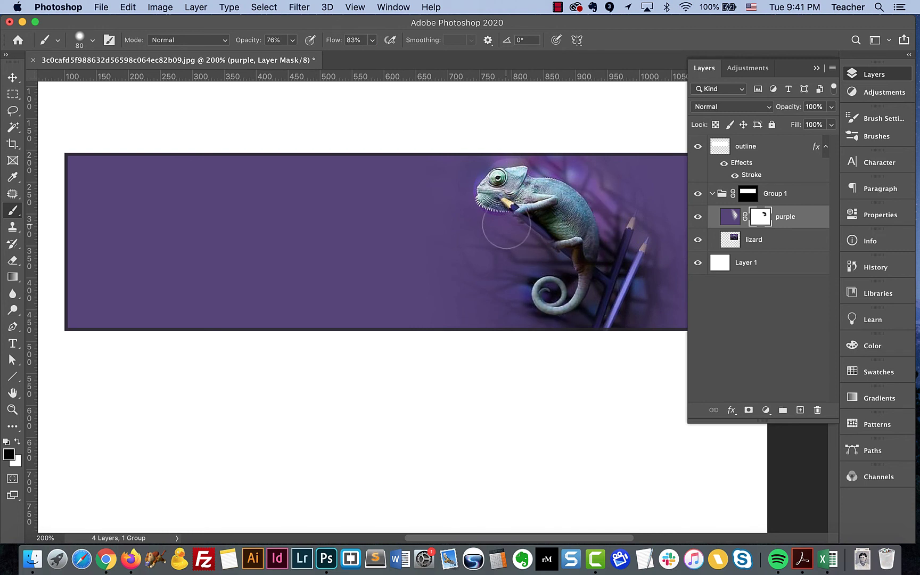
# At 300% zoom, paint the mask black and white to clear purple from the body, tail and pencils.
pyautogui.scroll(1, 516, 215)
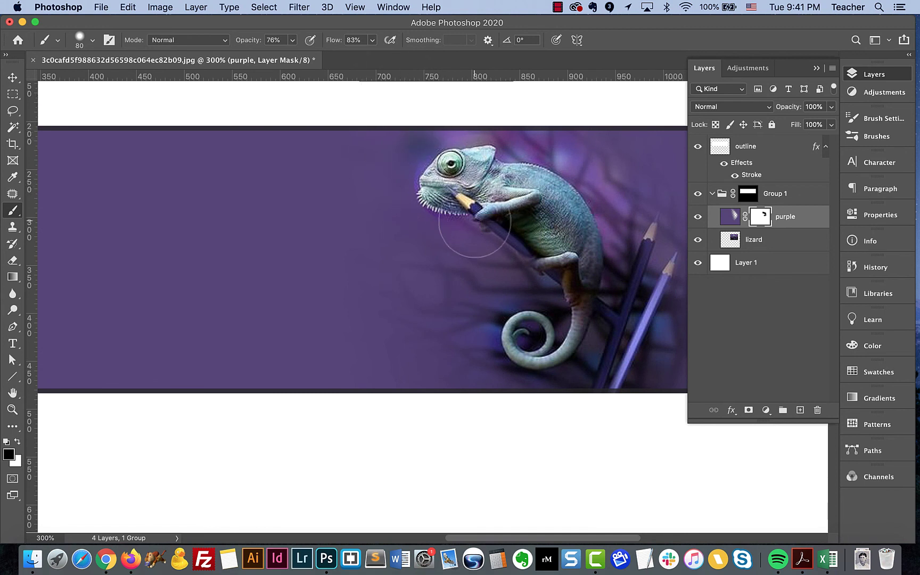
pyautogui.press('x')
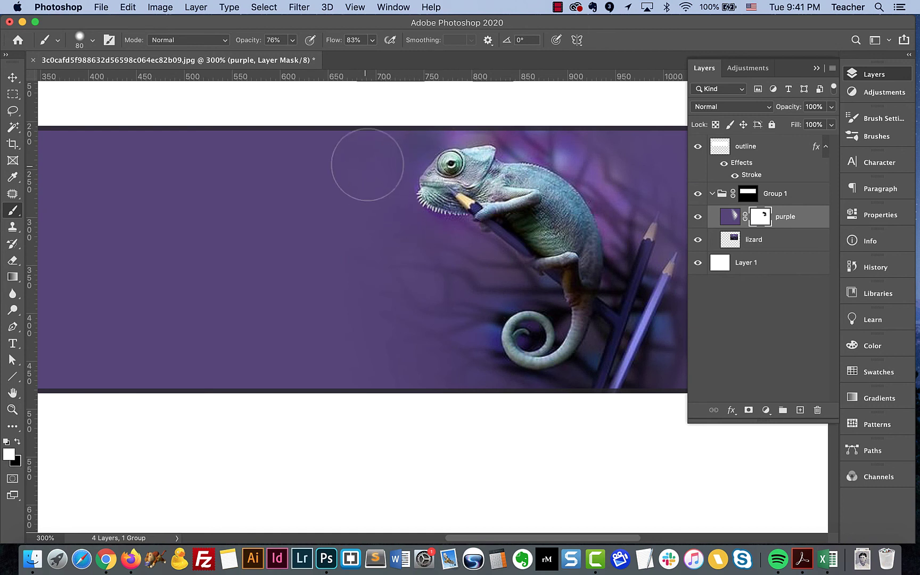
pyautogui.press('[')
pyautogui.press('[')
pyautogui.press('[')
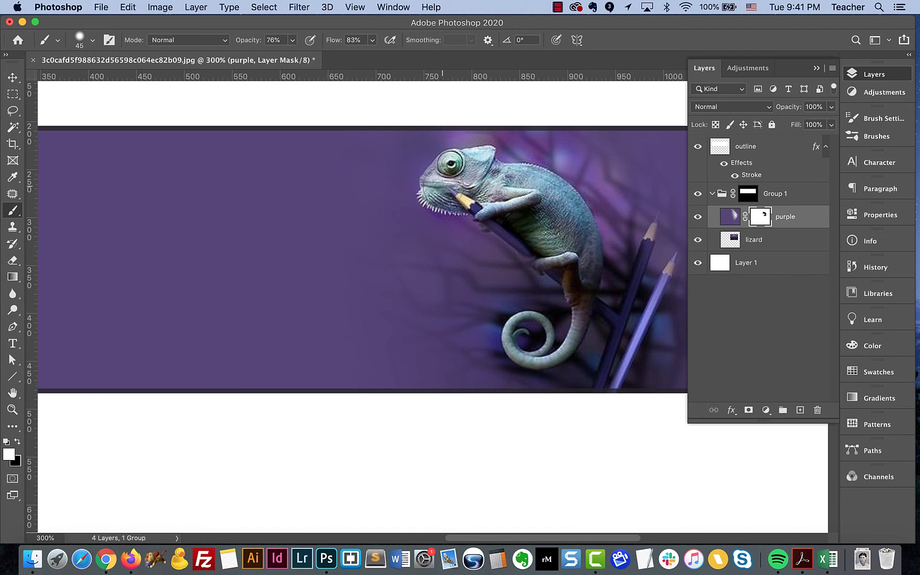
pyautogui.press('x')
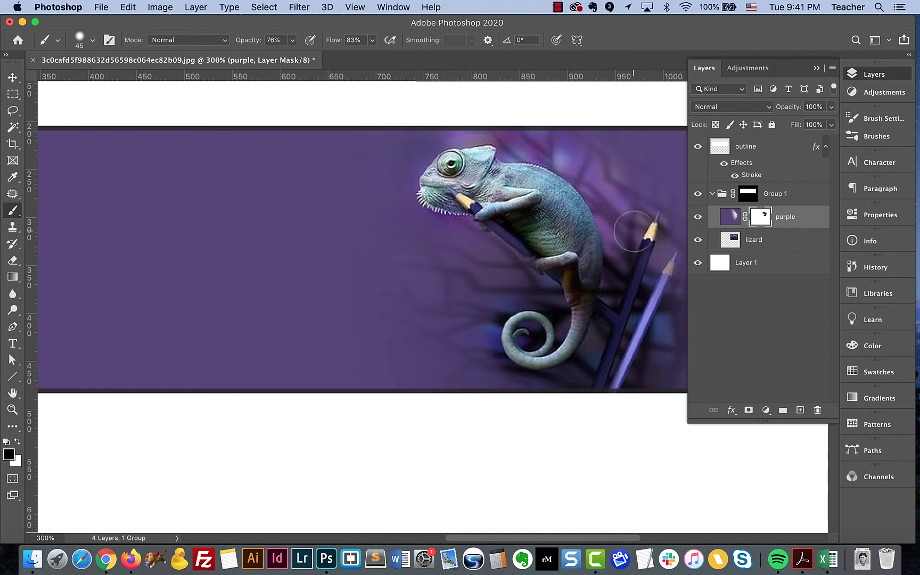
pyautogui.hscroll(5, 639, 274)
pyautogui.scroll(2, 639, 274)
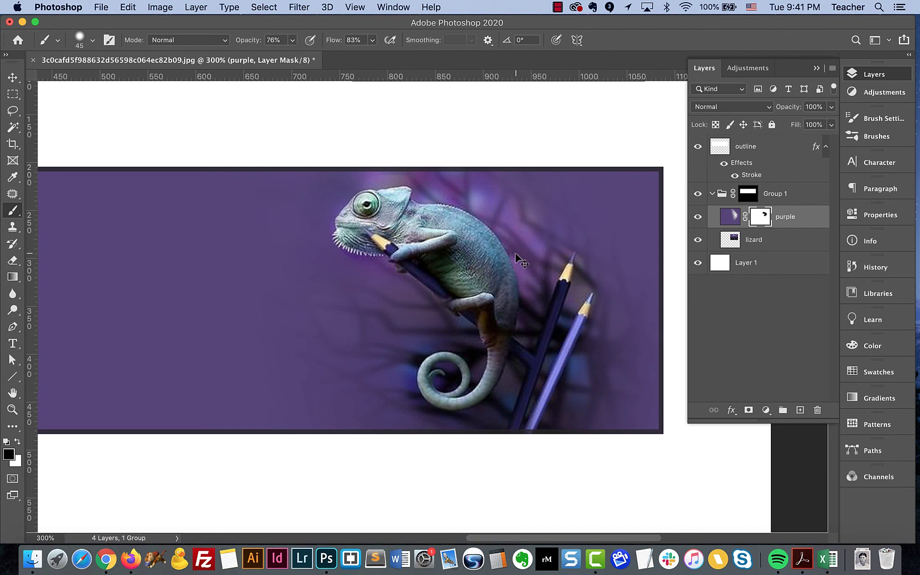
pyautogui.press('super+0')
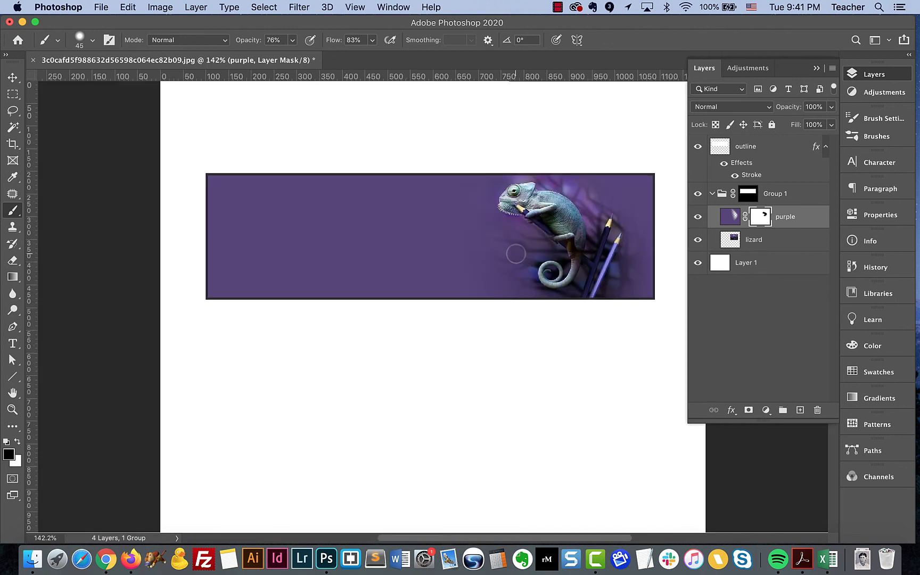